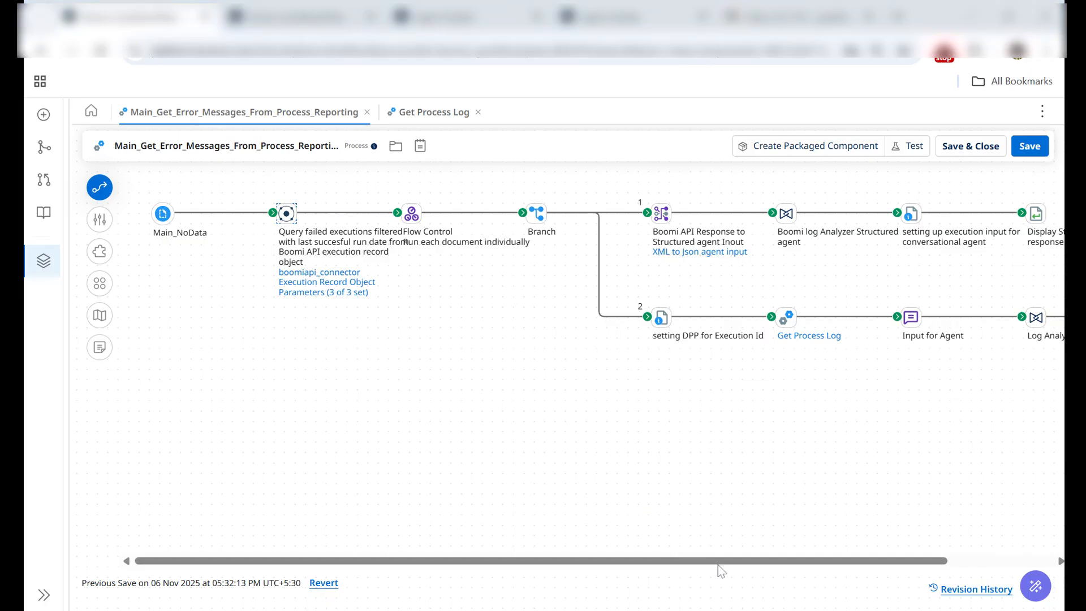
Step: Switch from the error message process to the Agentstudio agents list and close the Error and Log Analyzer details
drag(799, 568, 905, 565)
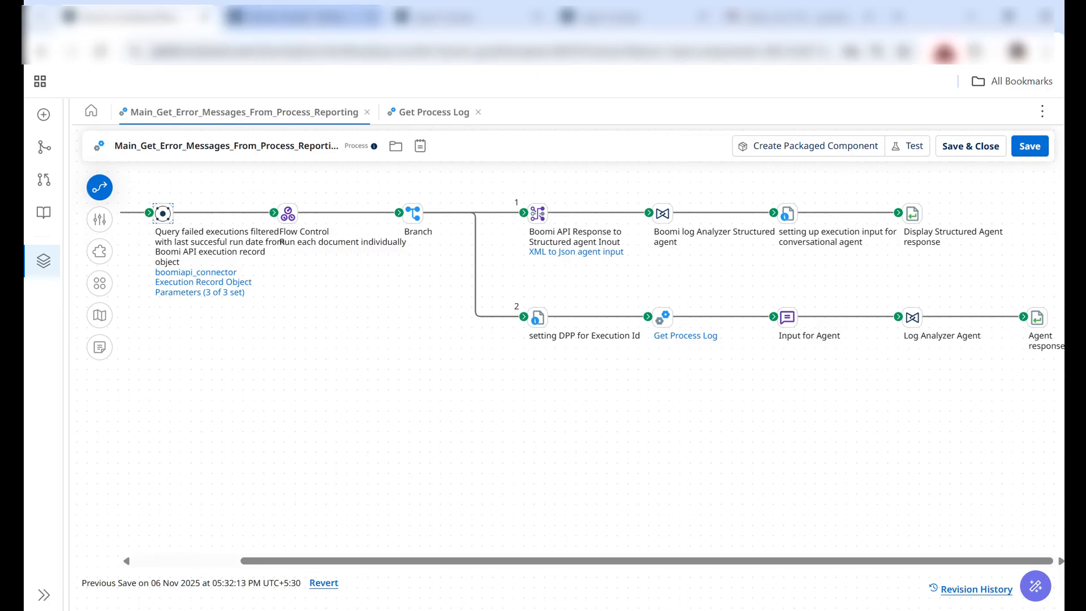
click(294, 25)
click(481, 21)
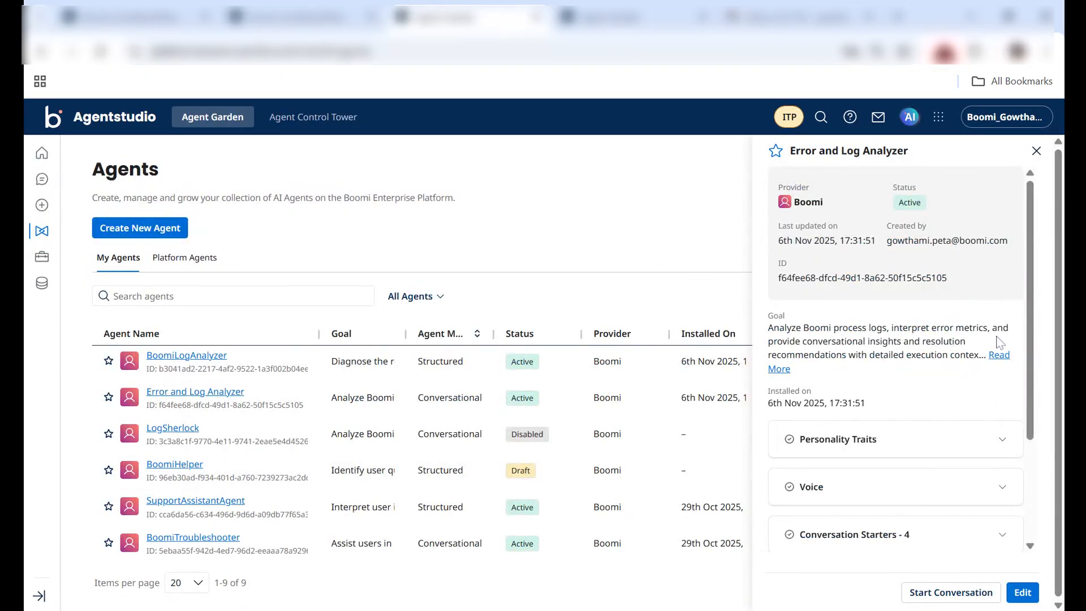
click(1036, 150)
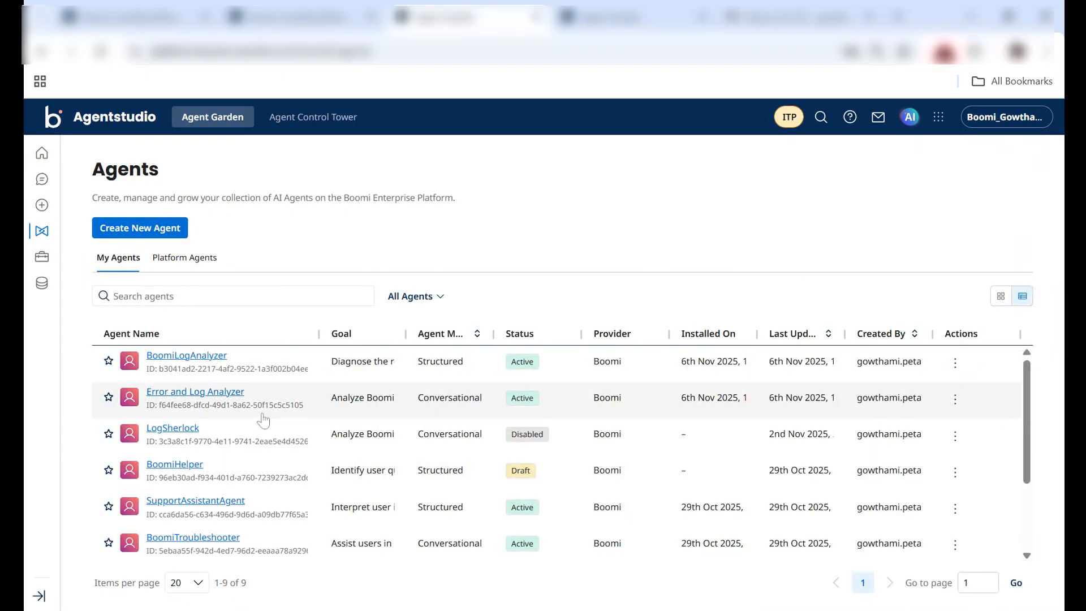
Step: Disable the active BoomiLogAnalyzer agent and open it for editing
click(190, 357)
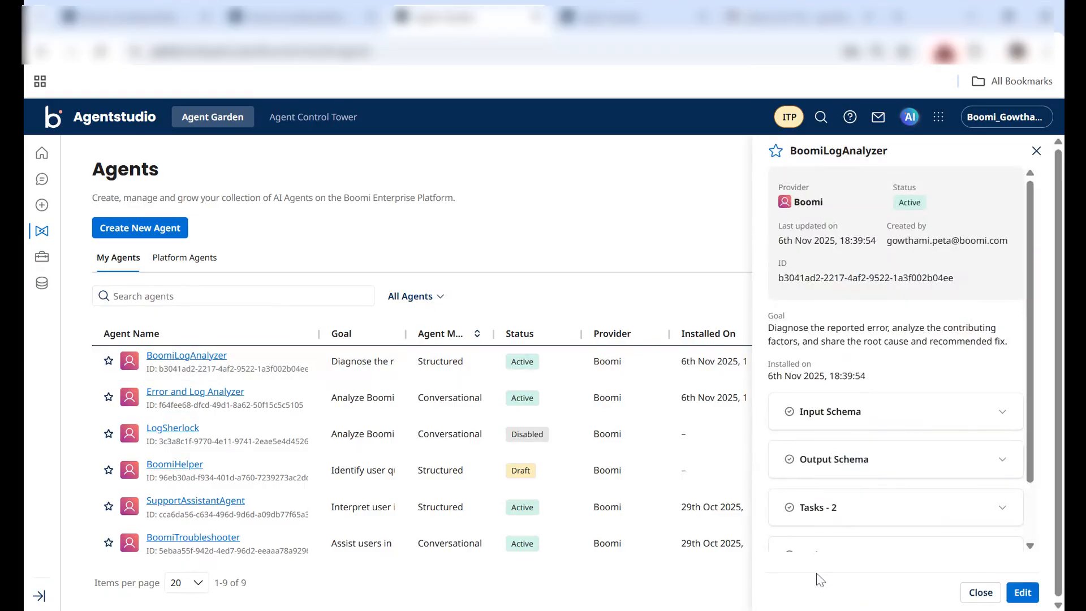
click(1022, 592)
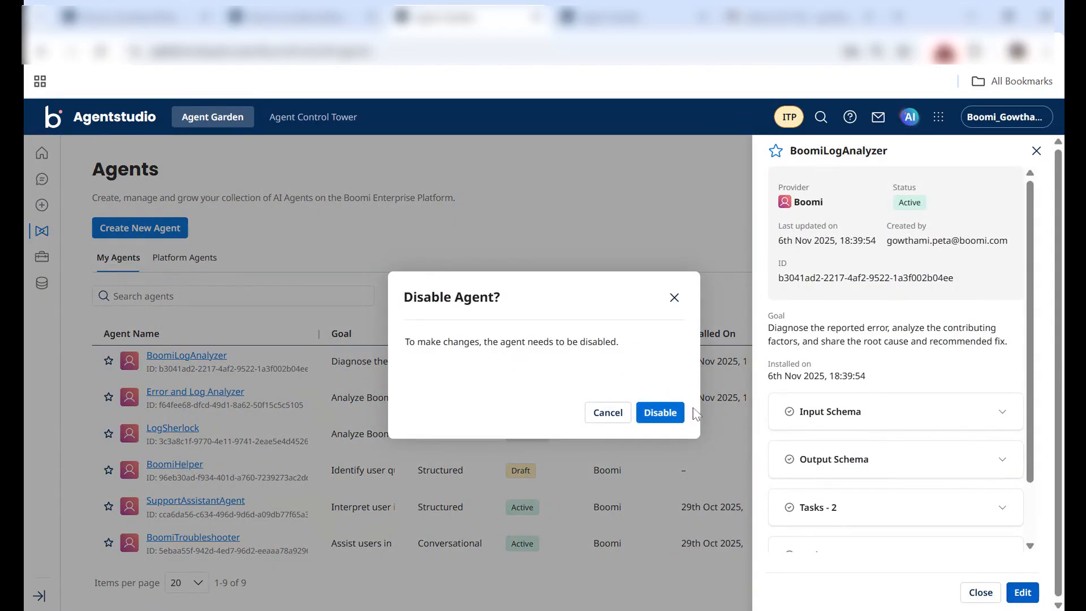
click(658, 412)
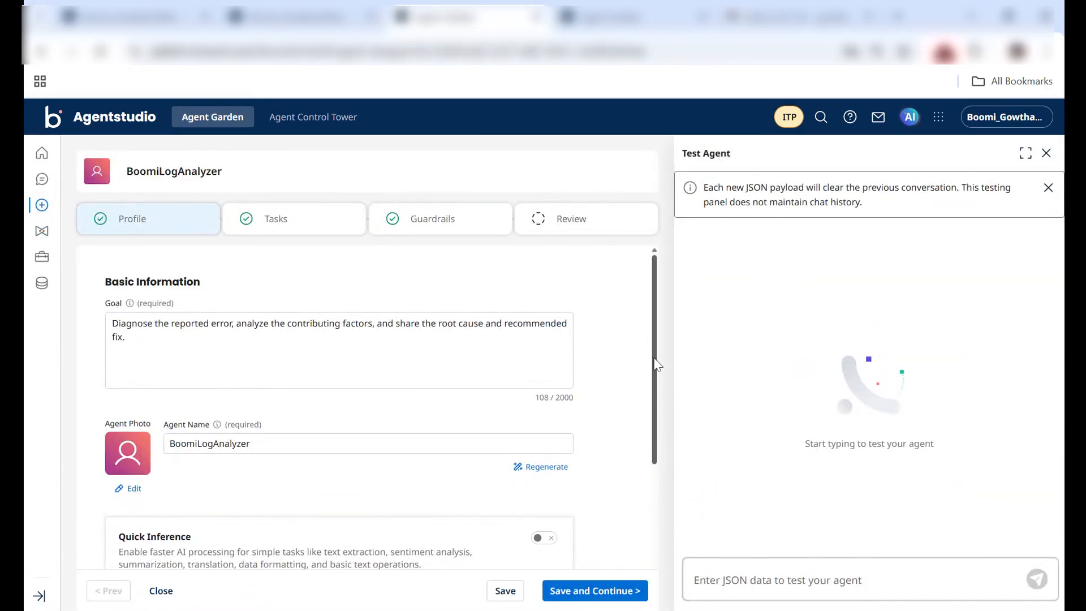
Step: Examine the BoomiLogAnalyzer profile, including its goal, agent mode, input schema and output schema
scroll(656, 365, down, 1)
scroll(656, 365, up, 1)
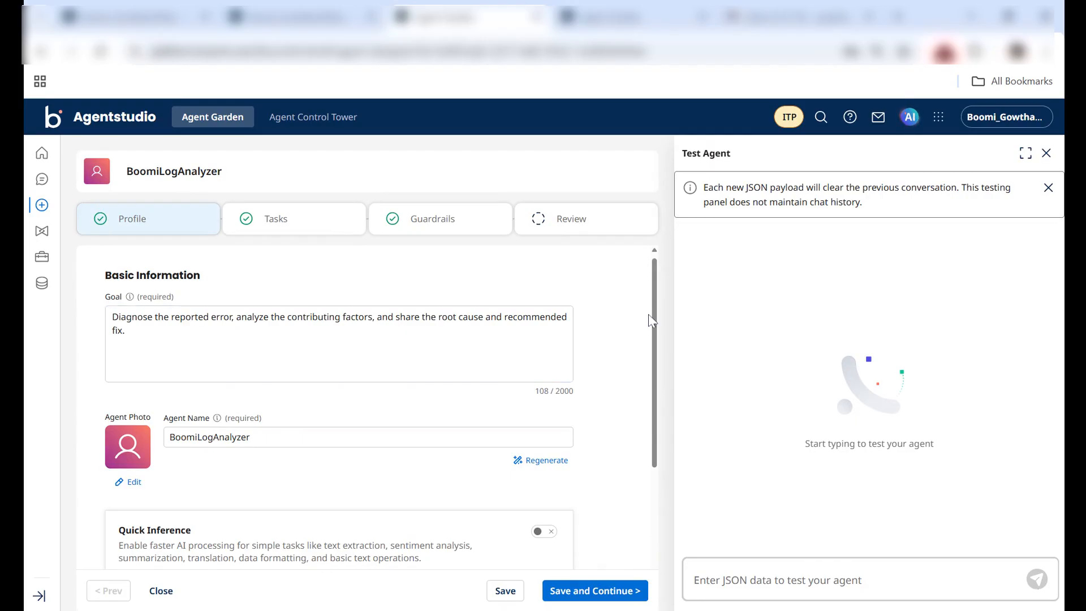
mouse_move(656, 331)
mouse_down()
mouse_move(661, 434)
mouse_move(664, 398)
mouse_move(654, 480)
mouse_up()
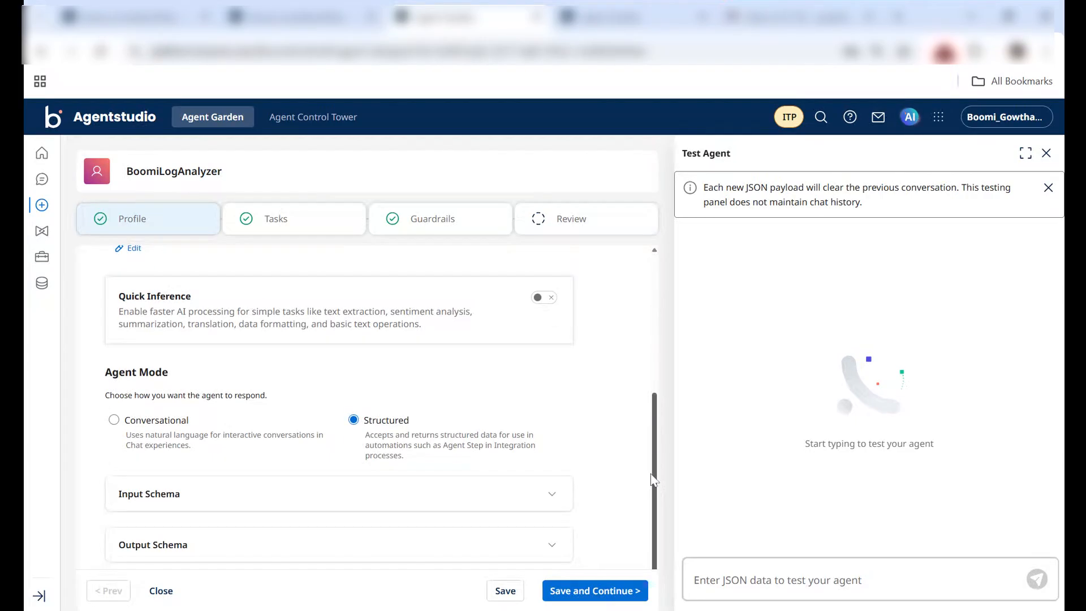
click(468, 491)
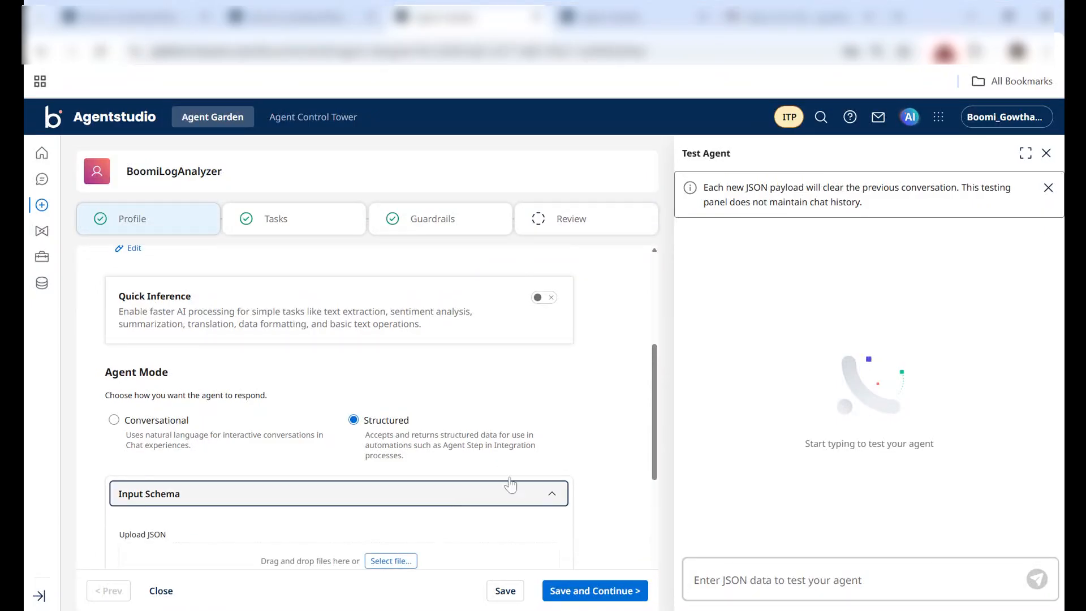
drag(656, 378, 664, 462)
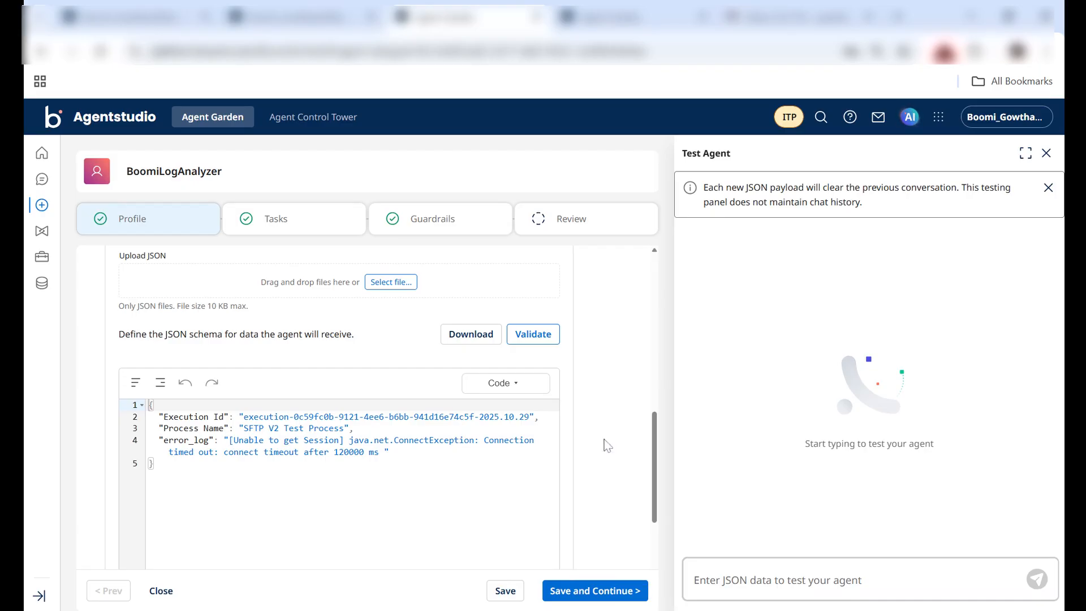
scroll(656, 473, down, 1)
scroll(656, 474, down, 3)
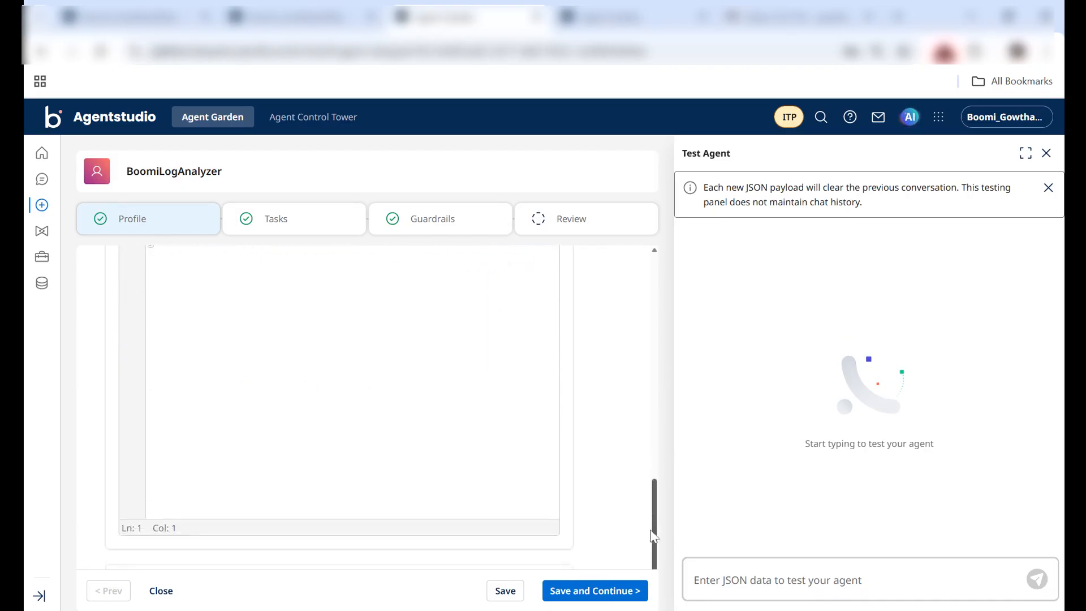
click(440, 552)
scroll(656, 443, down, 5)
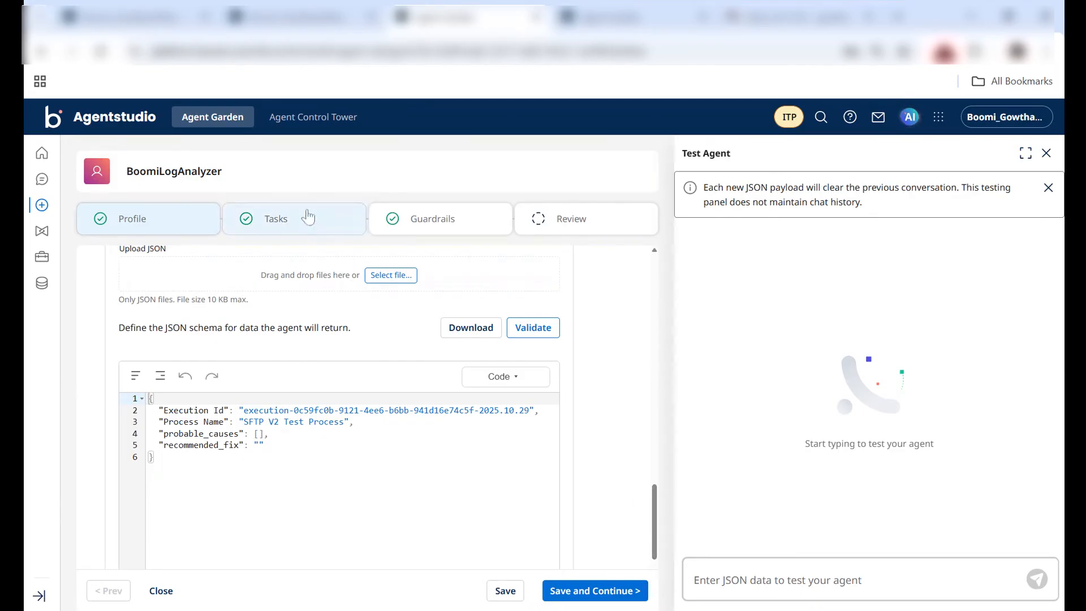
Step: Examine the instructions of the Root Cause Analysis and Remediation Recommendations tasks, and the agent's guardrails
click(284, 224)
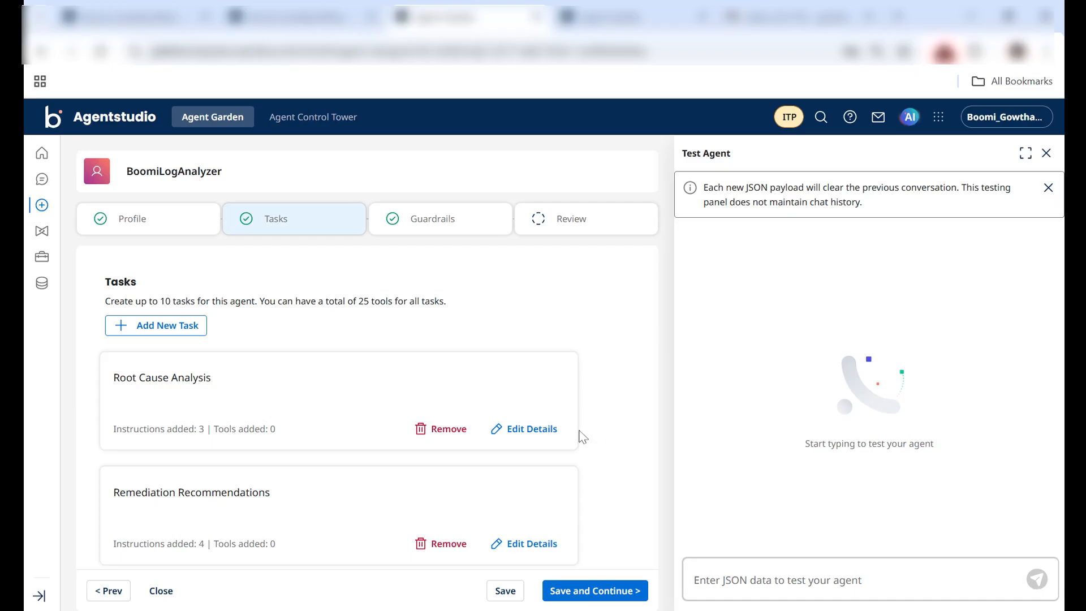
click(534, 429)
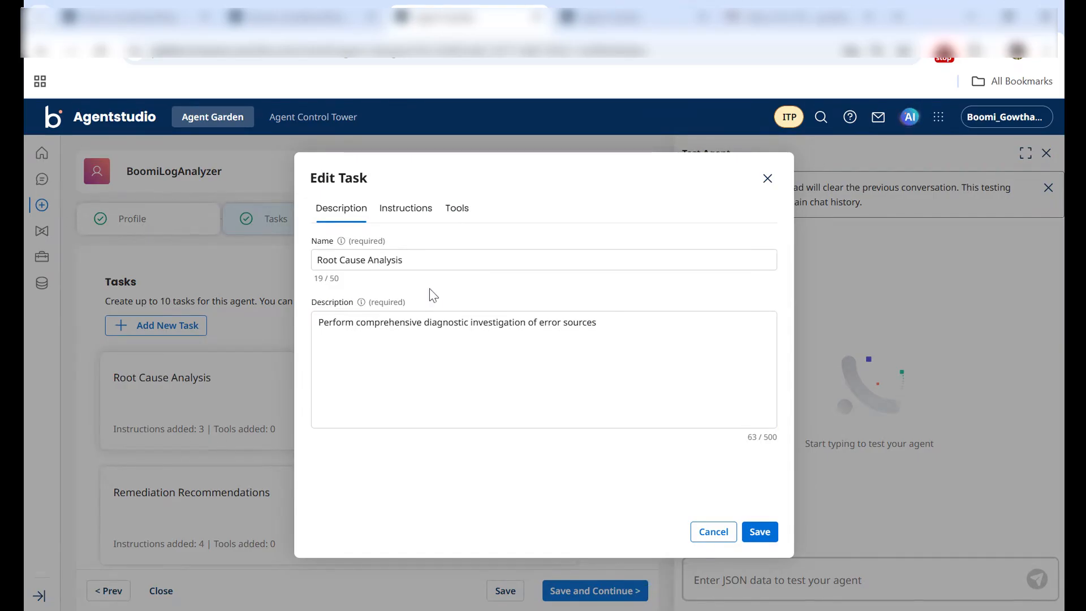
click(403, 219)
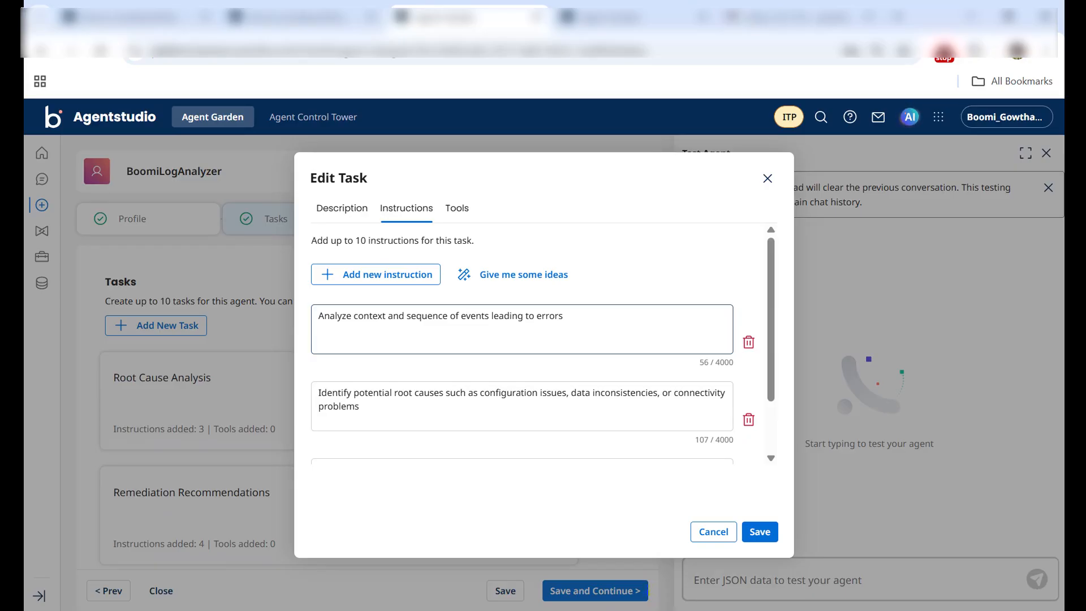
click(712, 534)
click(525, 548)
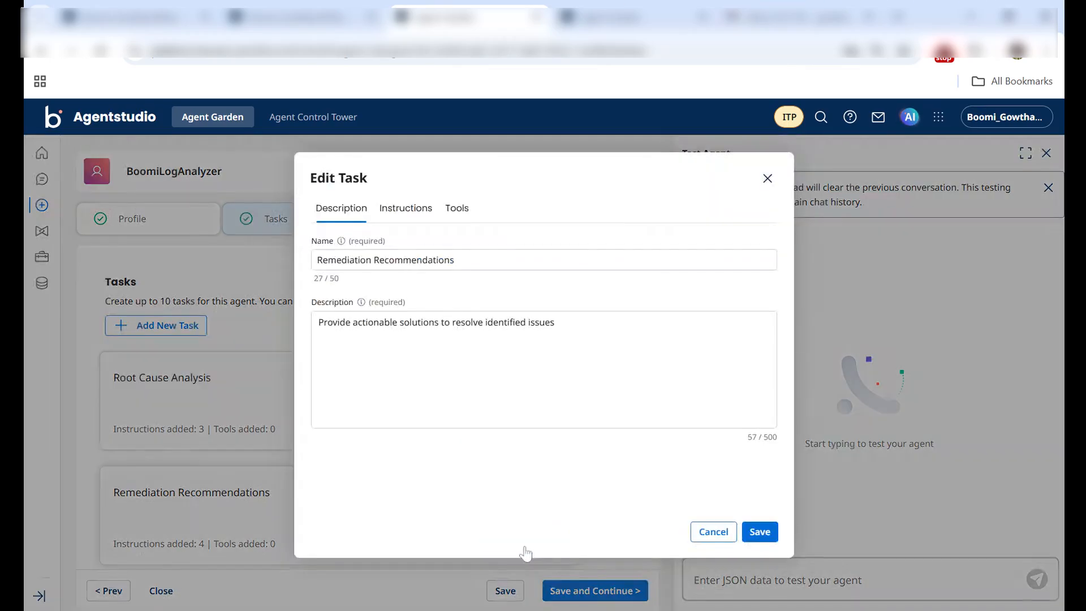
click(415, 223)
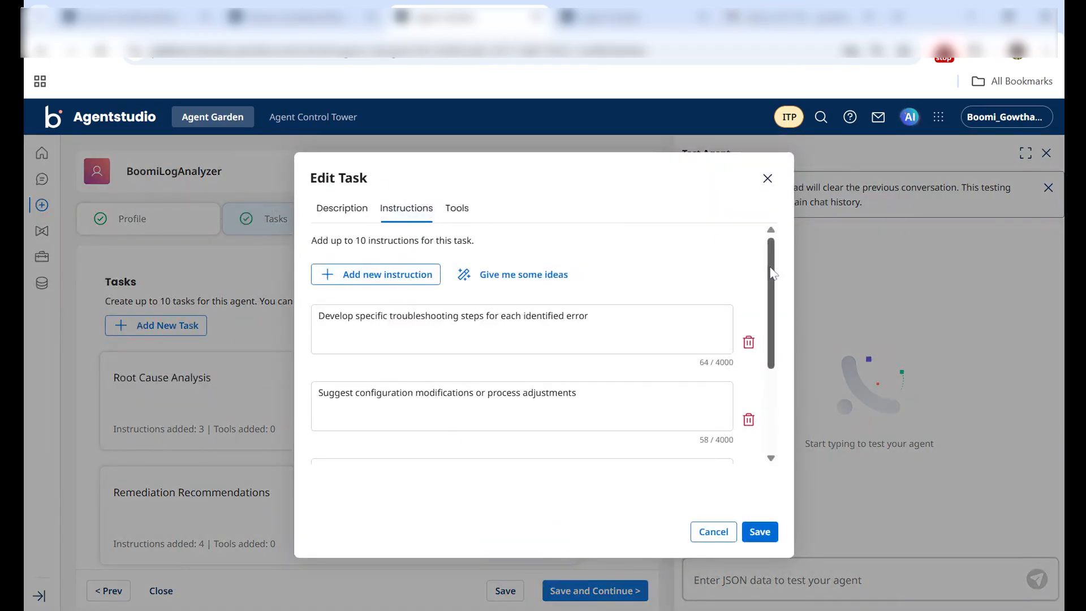
drag(771, 271, 773, 247)
click(703, 536)
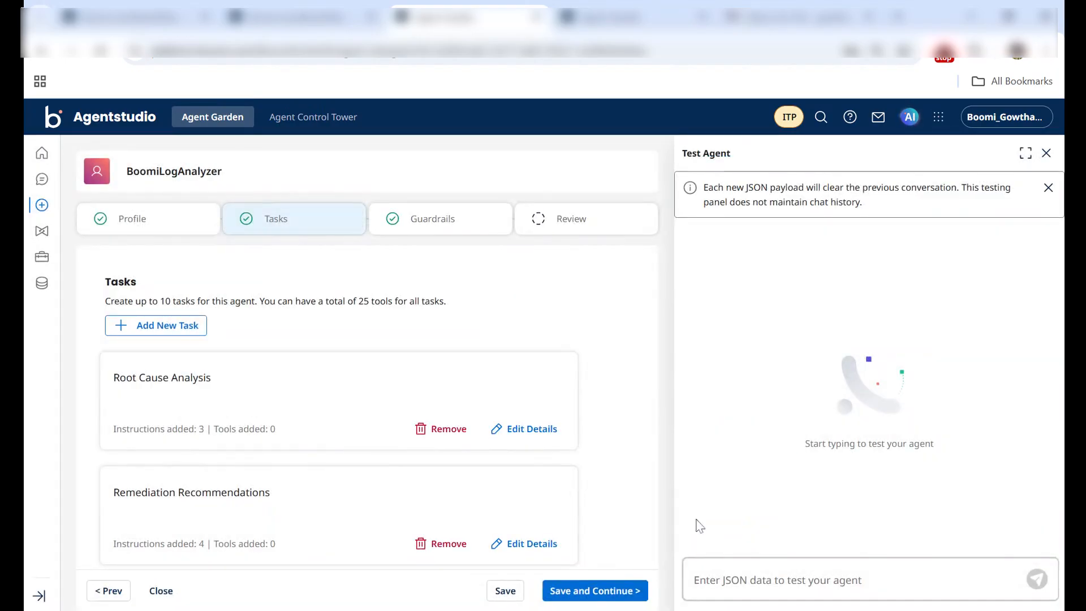
click(447, 226)
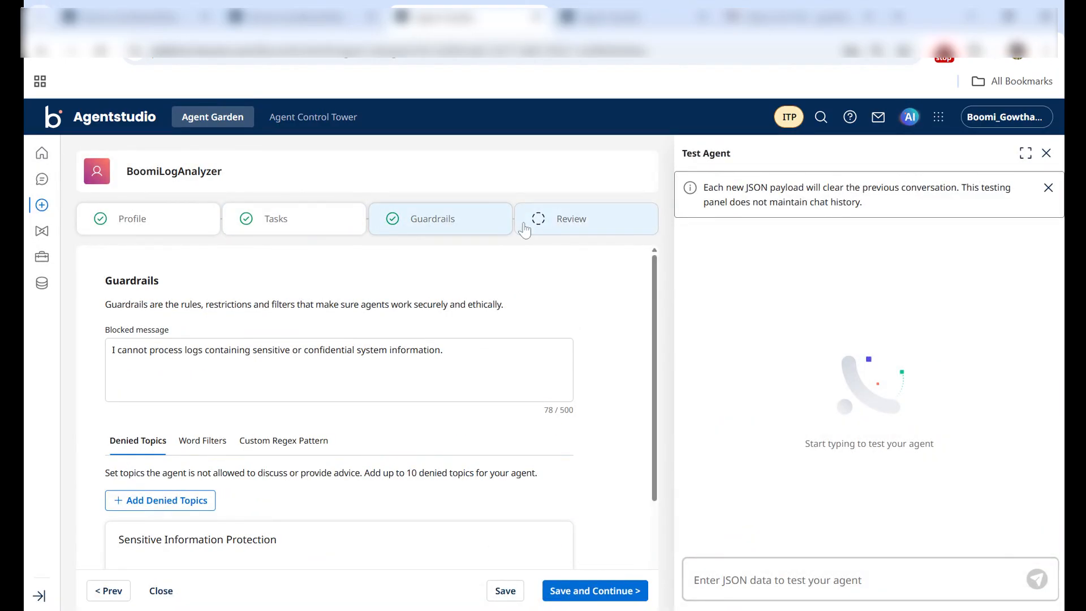
Step: Copy the complete sample JSON from the input schema in the BoomiLogAnalyzer profile
click(138, 230)
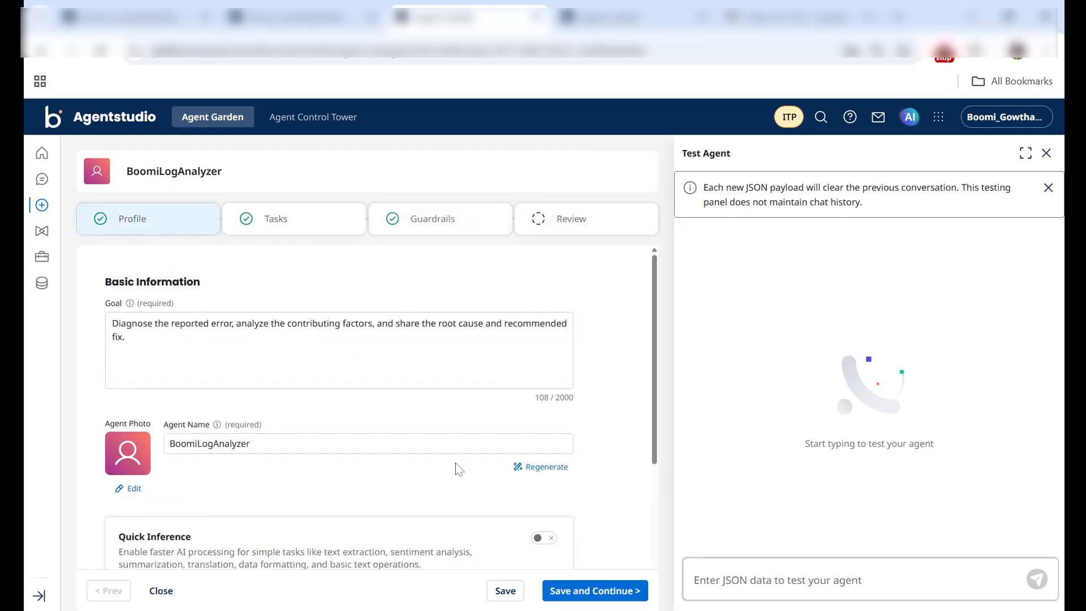
drag(656, 351, 635, 509)
click(549, 498)
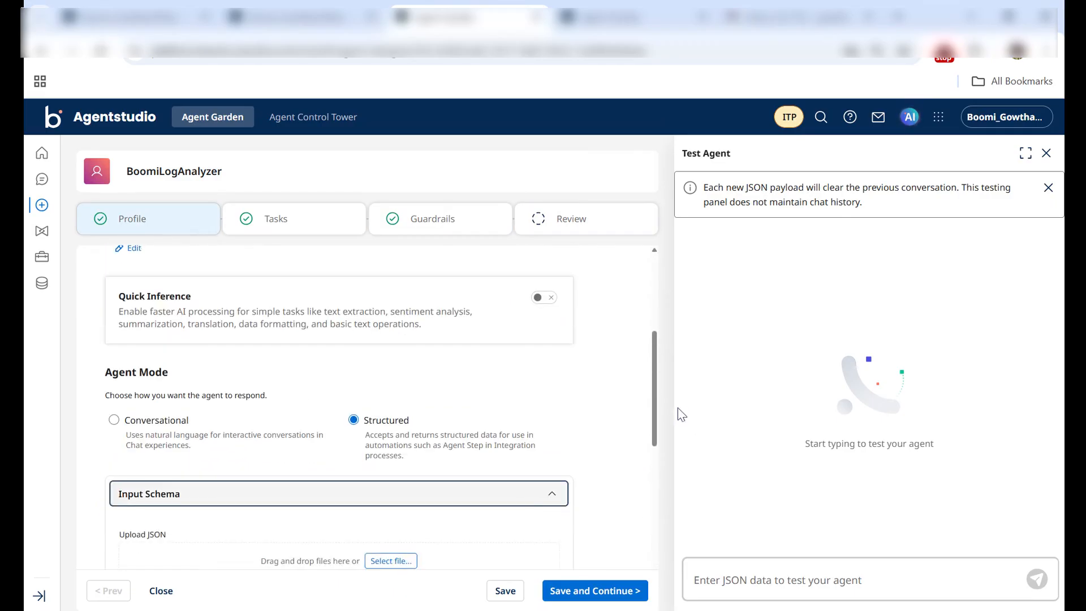
drag(655, 402, 666, 489)
drag(156, 446, 142, 389)
click(205, 448)
key(Up)
key(Up)
key(Up)
key(Up)
key(Up)
key(Up)
key(ctrl+a)
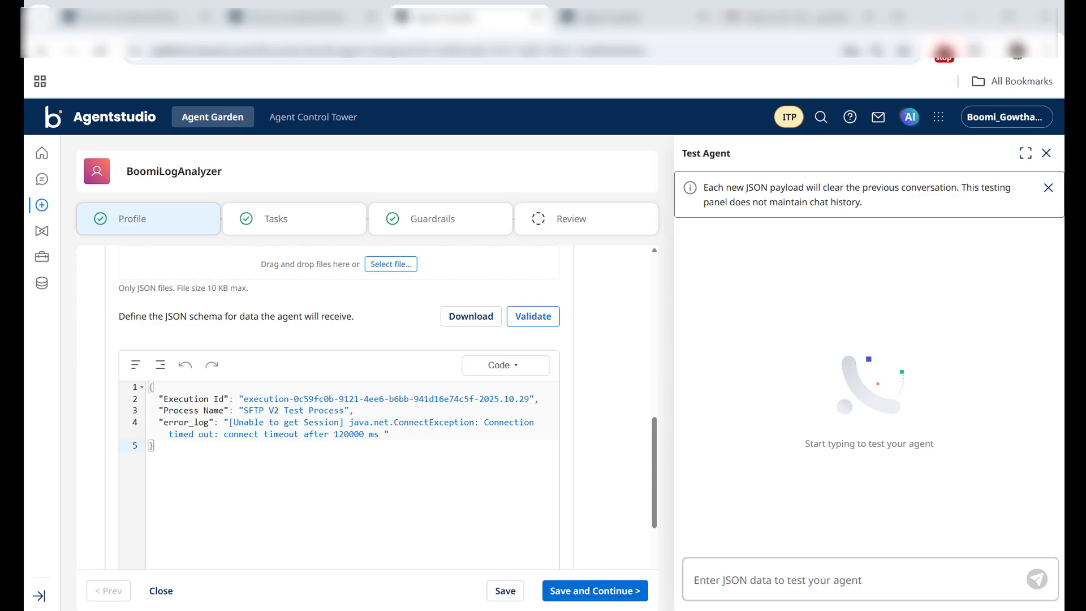
Step: Test the BoomiLogAnalyzer agent with the copied SFTP V2 Test Process JSON payload
click(848, 579)
text({ "Execution Id" : "execution-0c59fc0b-9121-4ee6-b6bb-941d16e74c5f-2025.10.29", "Process Name" : "SFTP V2 Test Process", "error_log" : "[Unable to get Session] java.net.ConnectException: Connection timed out: connect timeout after 120000 ms " })
key(Return)
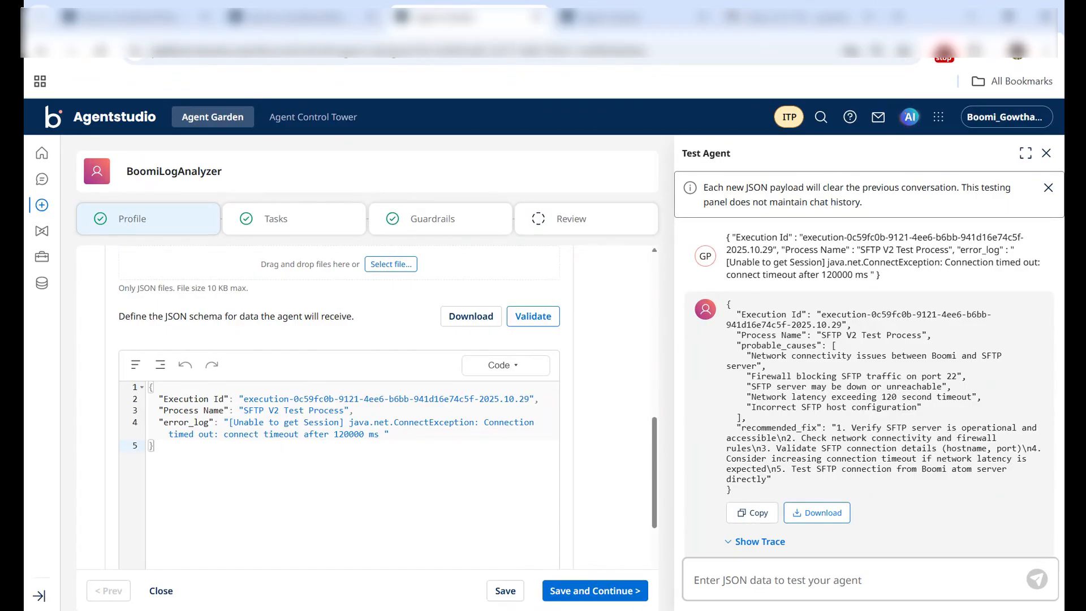
Step: Save the profile, tasks and guardrails stages of BoomiLogAnalyzer and deploy the agent
click(589, 591)
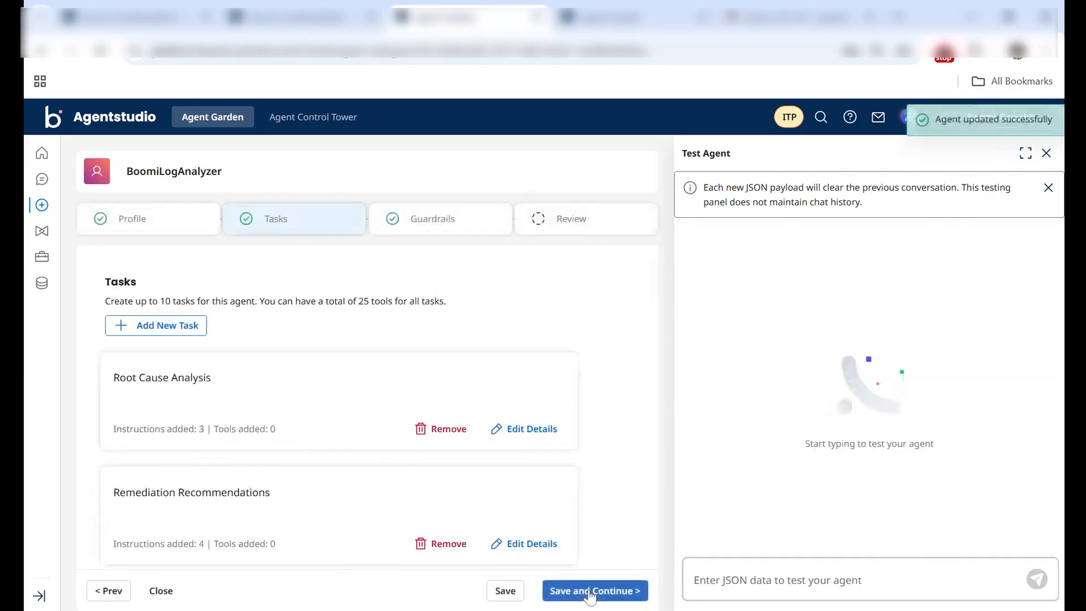
click(589, 591)
click(588, 591)
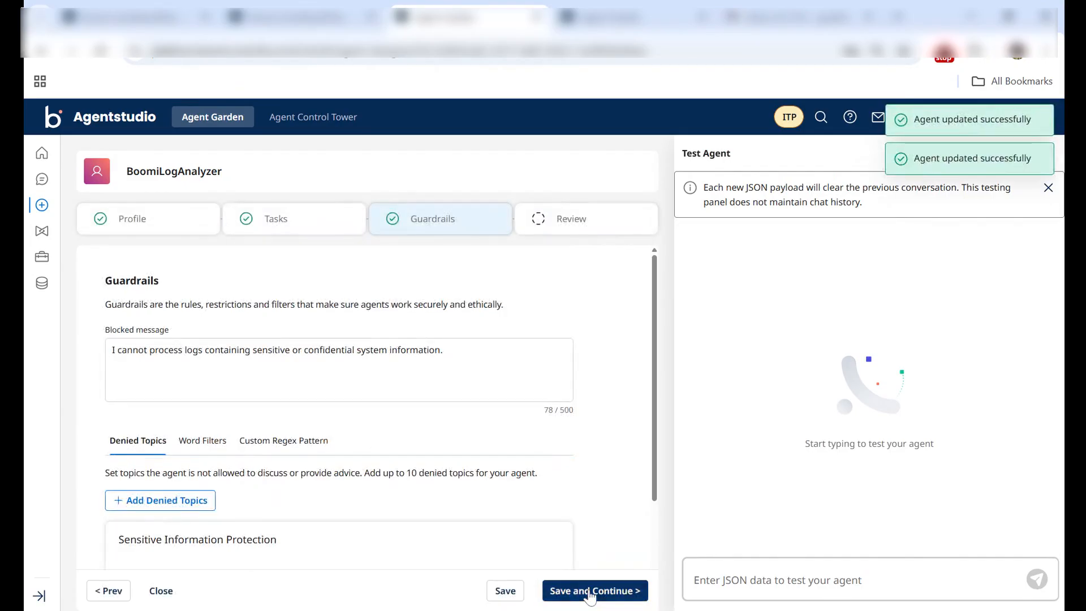
click(588, 593)
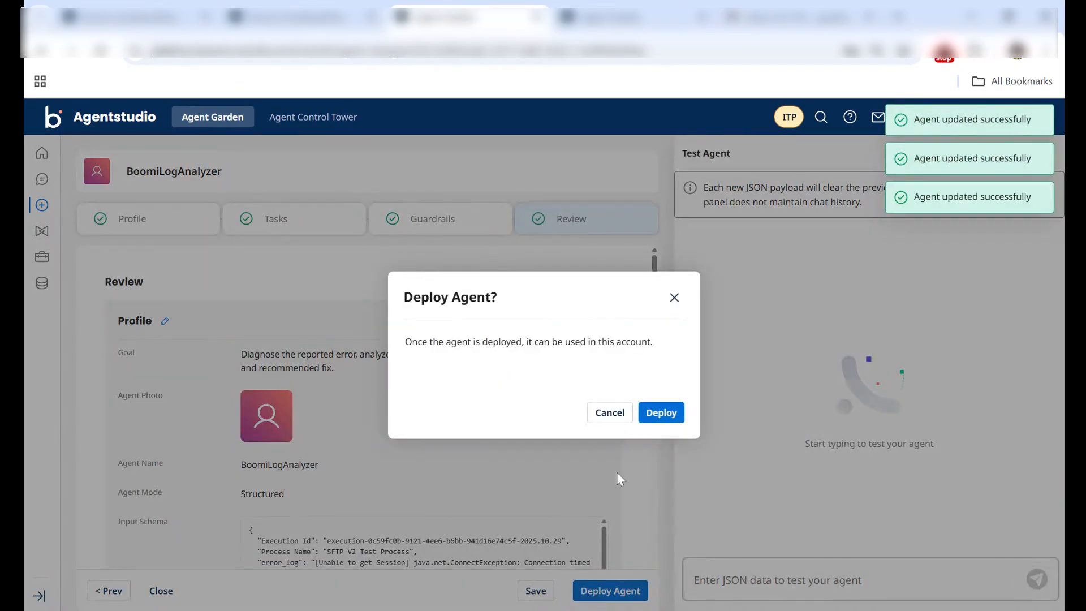
click(663, 417)
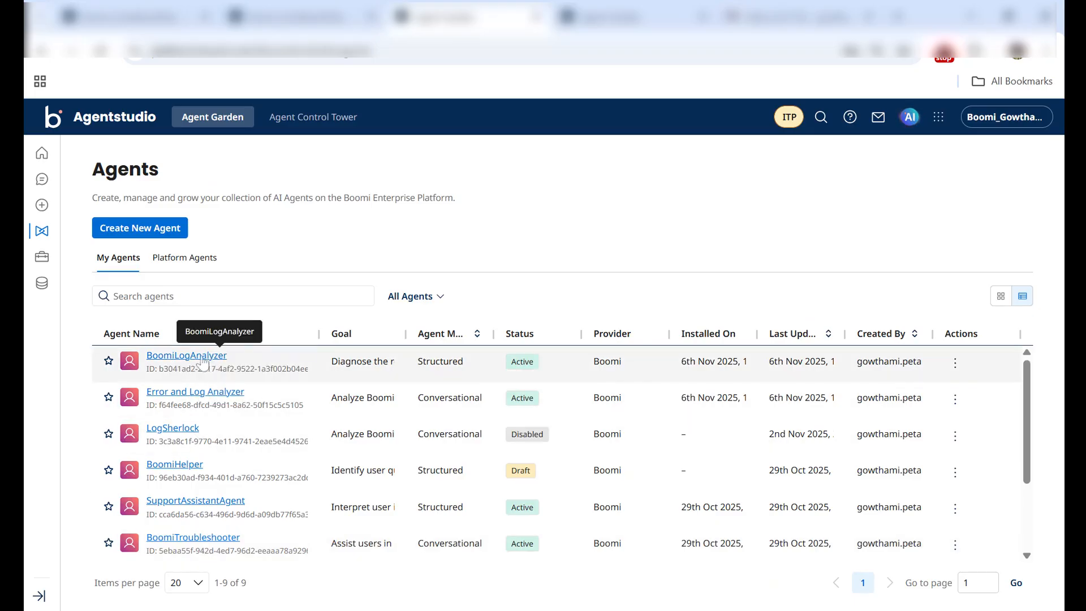
Step: Disable the active Error and Log Analyzer agent and open it for editing
click(199, 398)
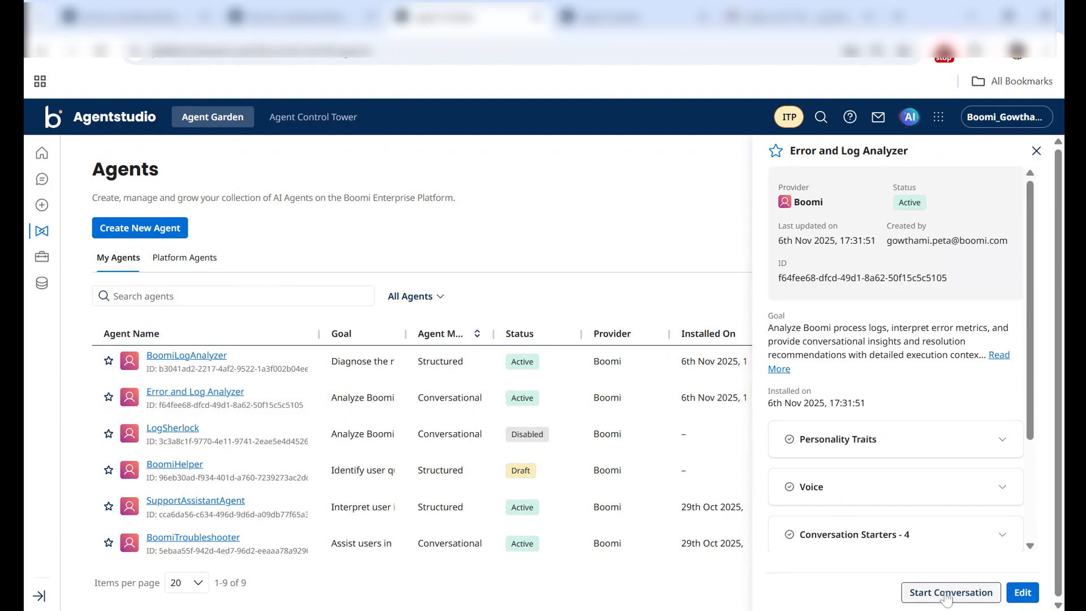
click(1022, 592)
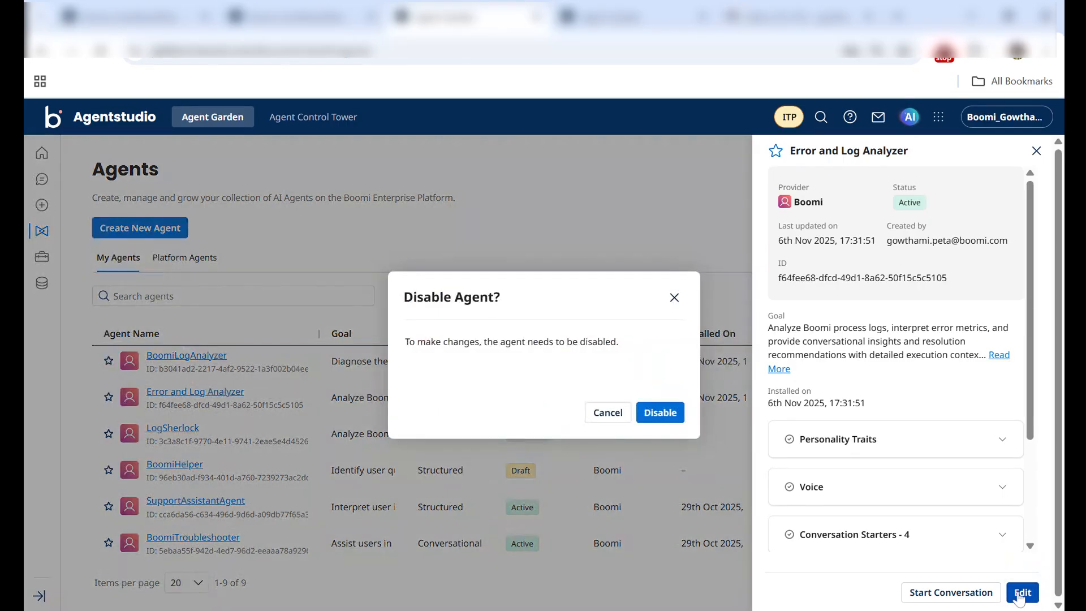
click(657, 412)
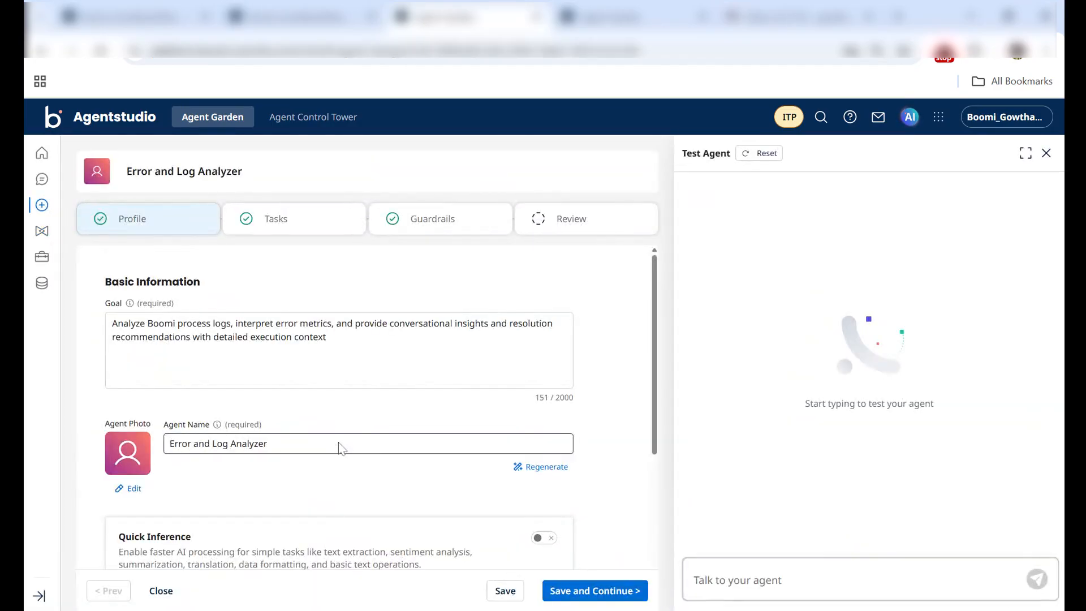
Step: Examine the agent mode and personality settings in the Error and Log Analyzer profile
drag(654, 327, 621, 484)
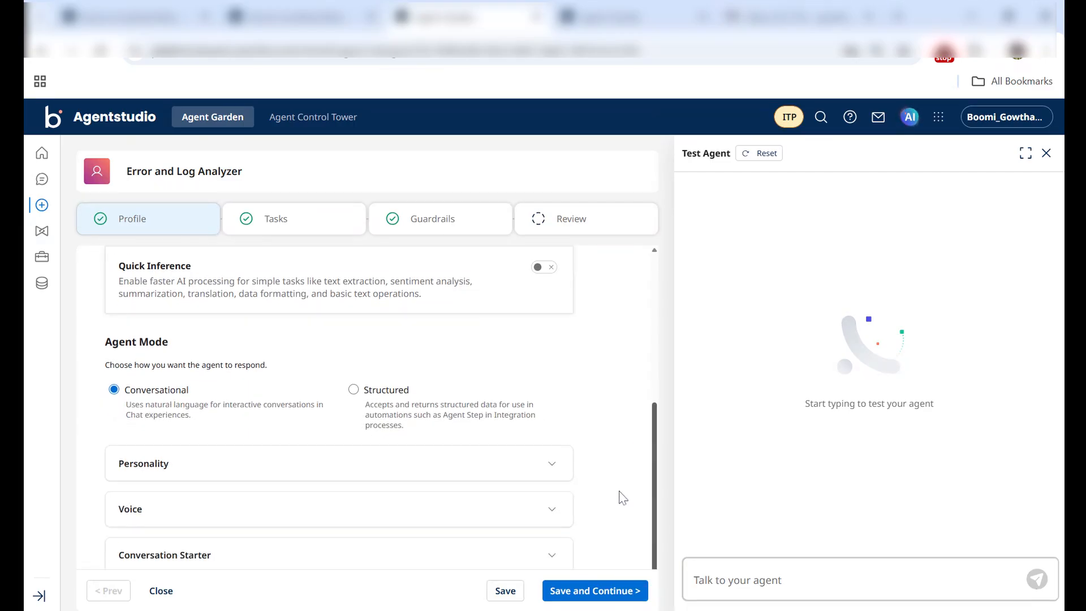
click(521, 461)
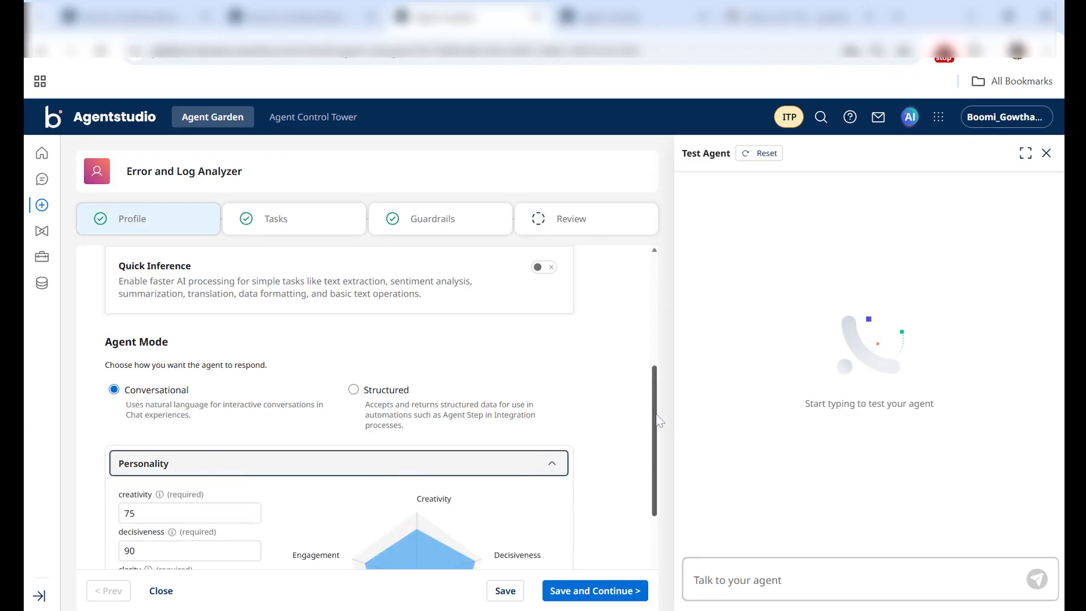
drag(658, 420, 654, 486)
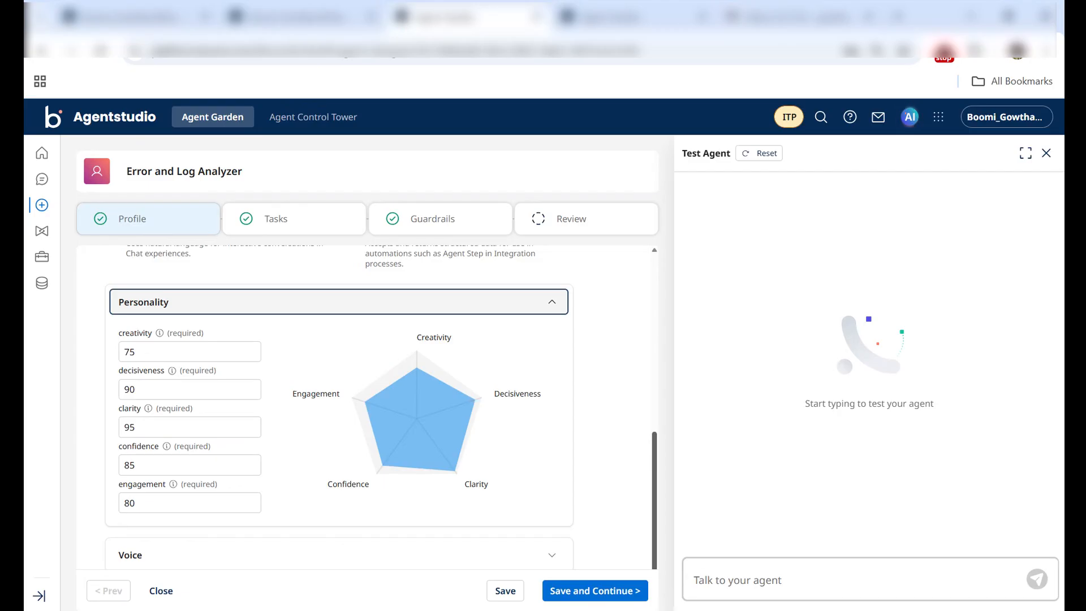
scroll(339, 407, down, 1)
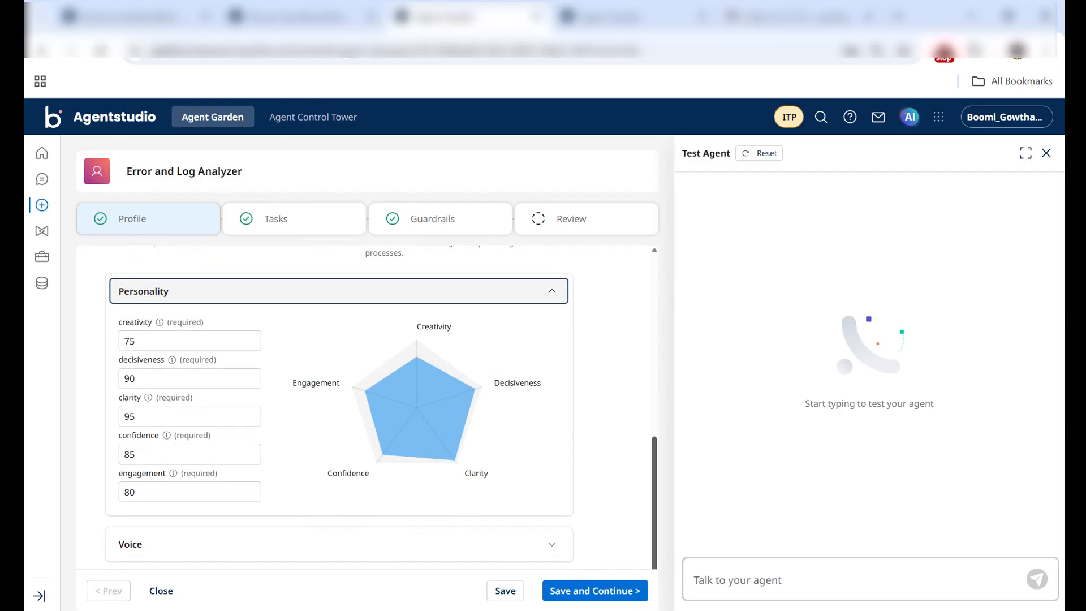
Step: Examine the voice and conversation starter settings in the Error and Log Analyzer profile
scroll(339, 407, down, 3)
click(500, 509)
drag(654, 467, 670, 569)
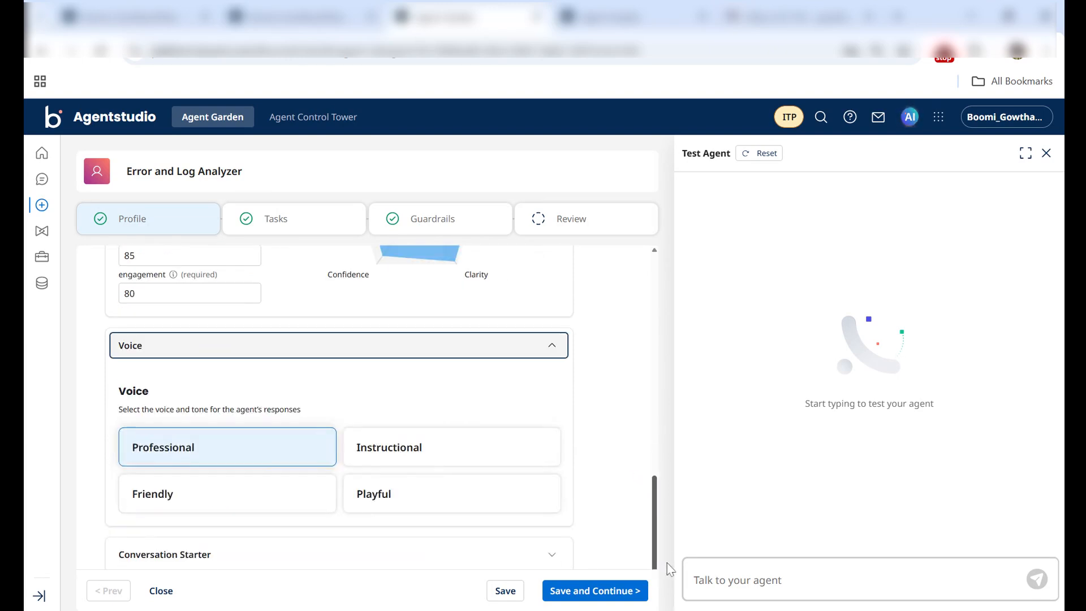
click(449, 559)
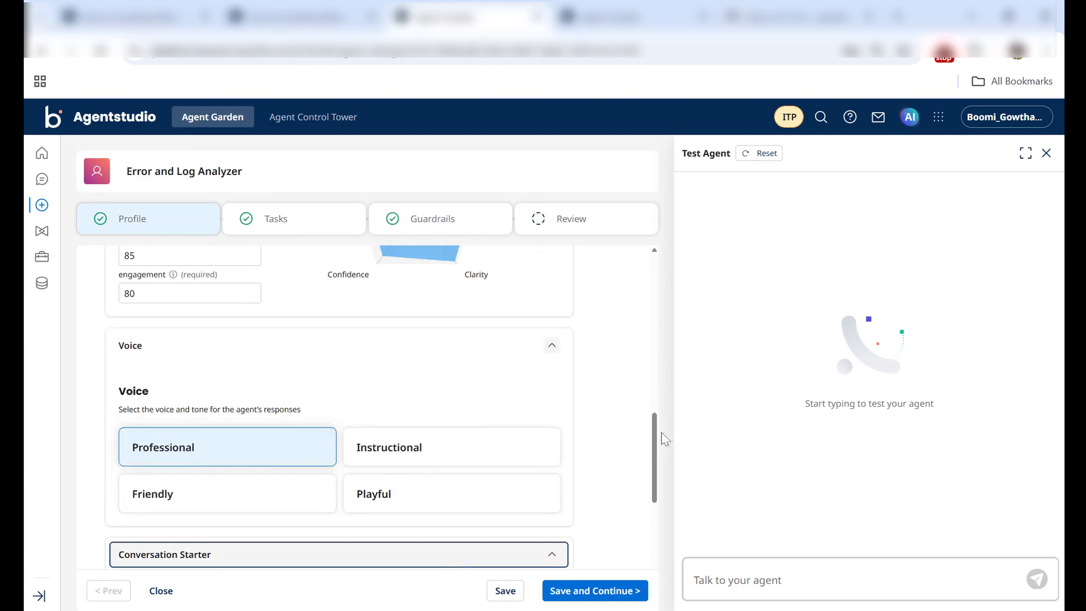
drag(656, 440, 650, 339)
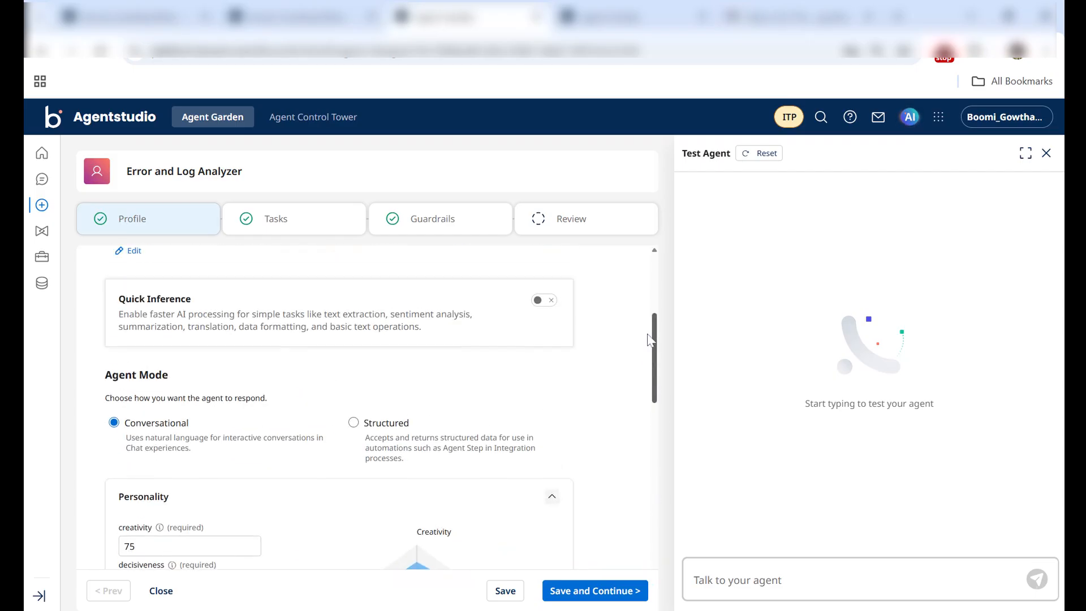
Step: Review the list of tasks defined for Error and Log Analyzer, from Log Upload and Analysis to Send Notification
click(279, 238)
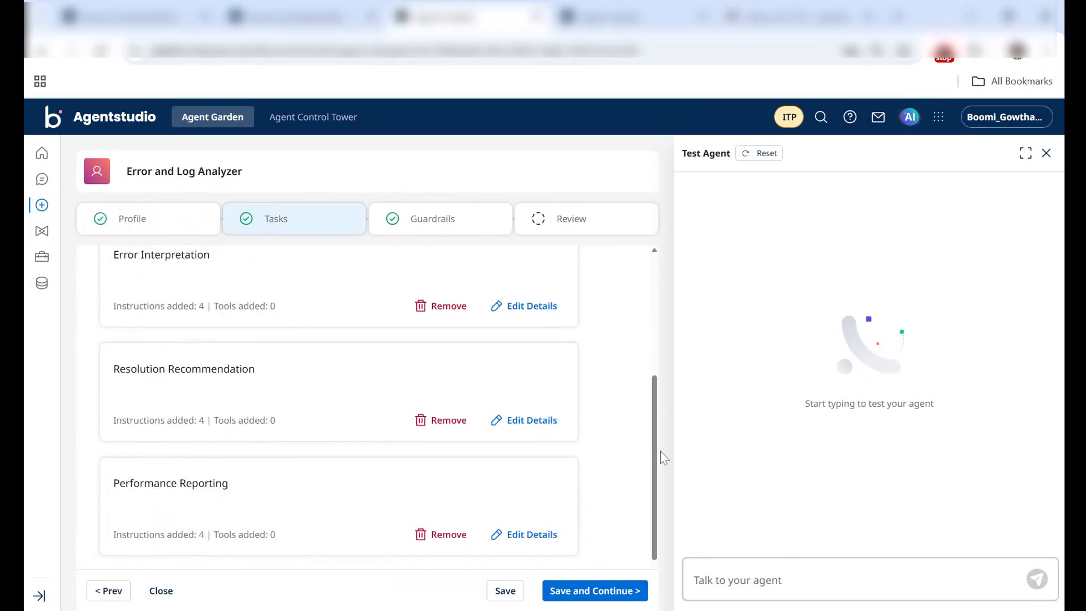
drag(656, 459, 641, 331)
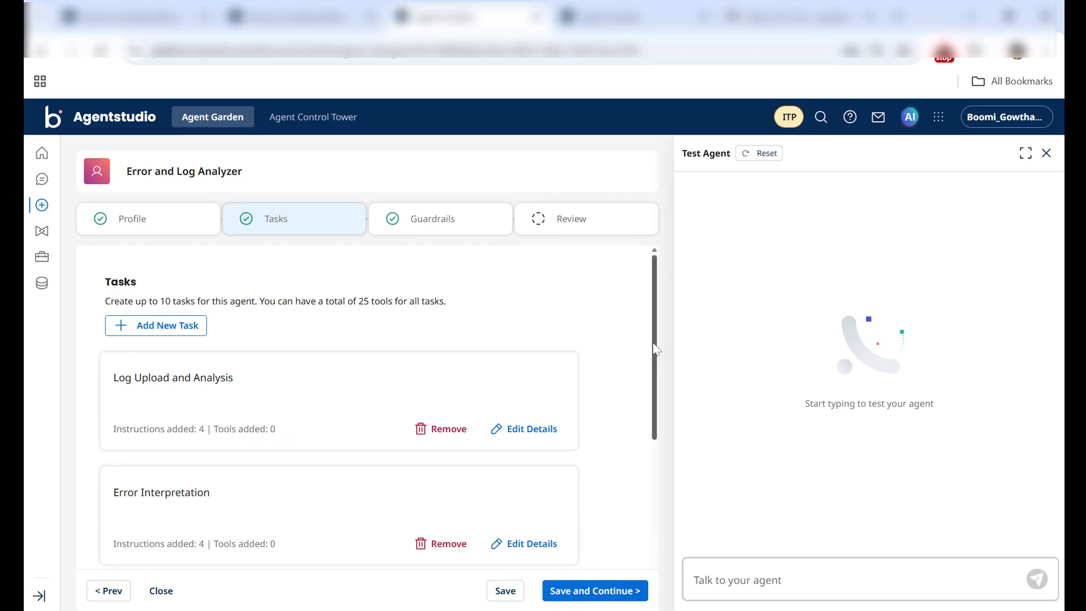
drag(655, 349, 651, 411)
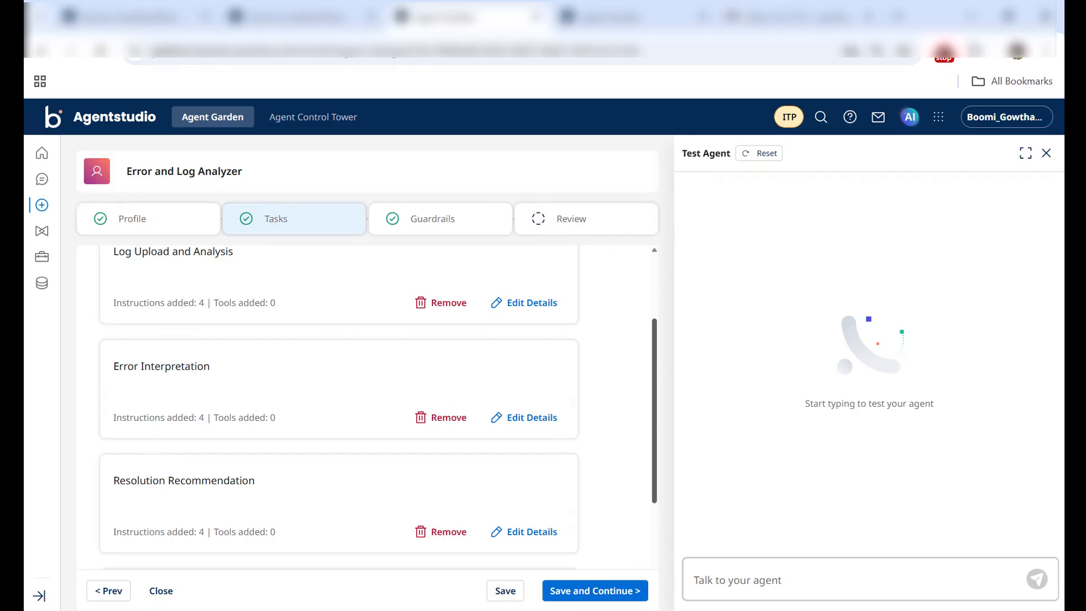
scroll(650, 434, down, 2)
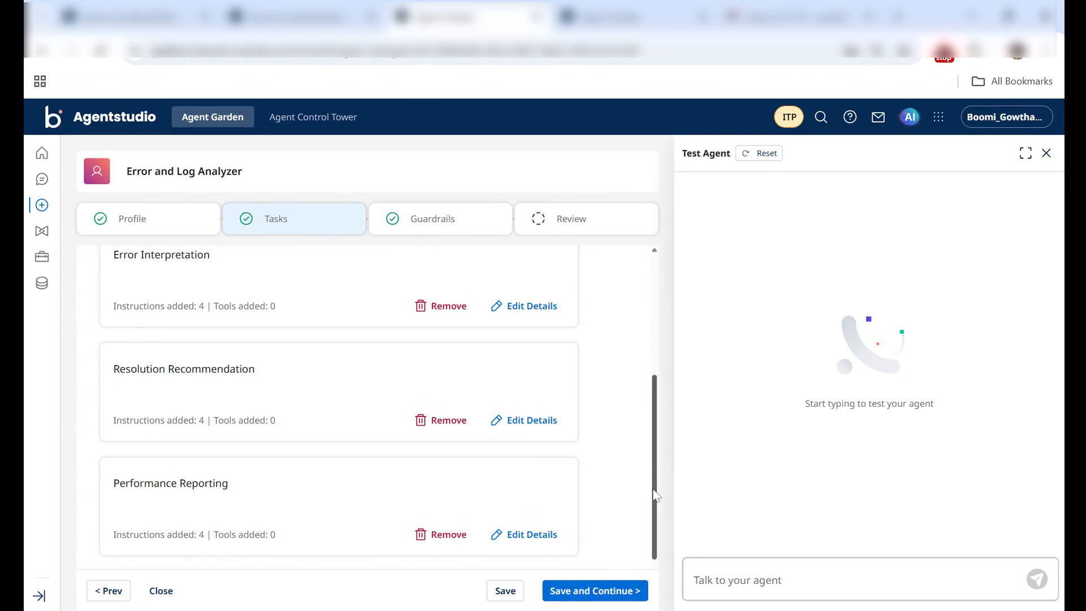
drag(654, 486, 654, 554)
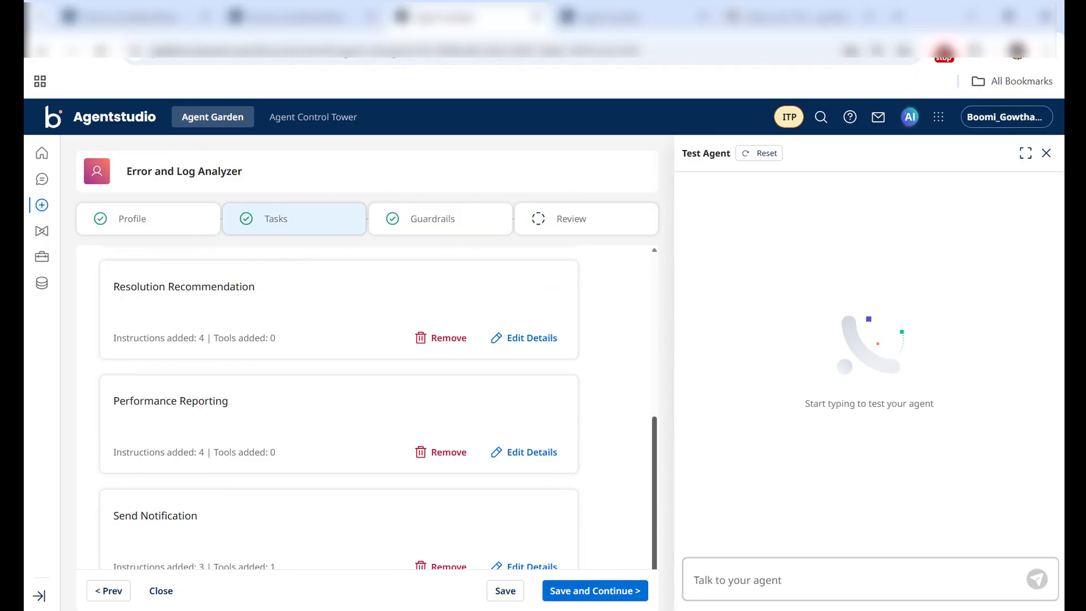
Step: Inspect the Send Notification task's description, instructions and tools, and close it without changes
click(512, 568)
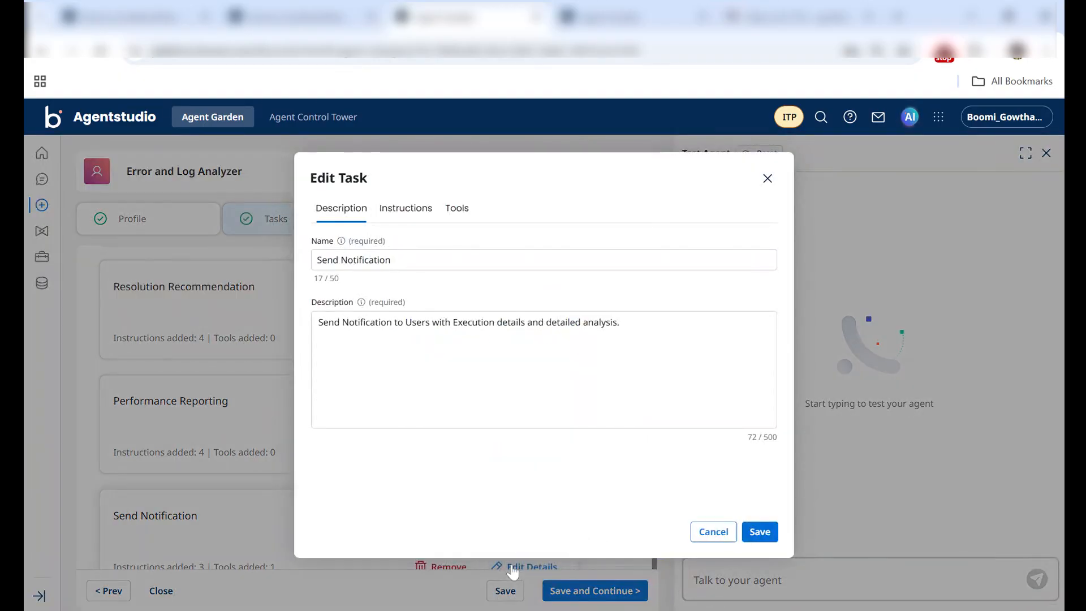
click(402, 226)
click(445, 224)
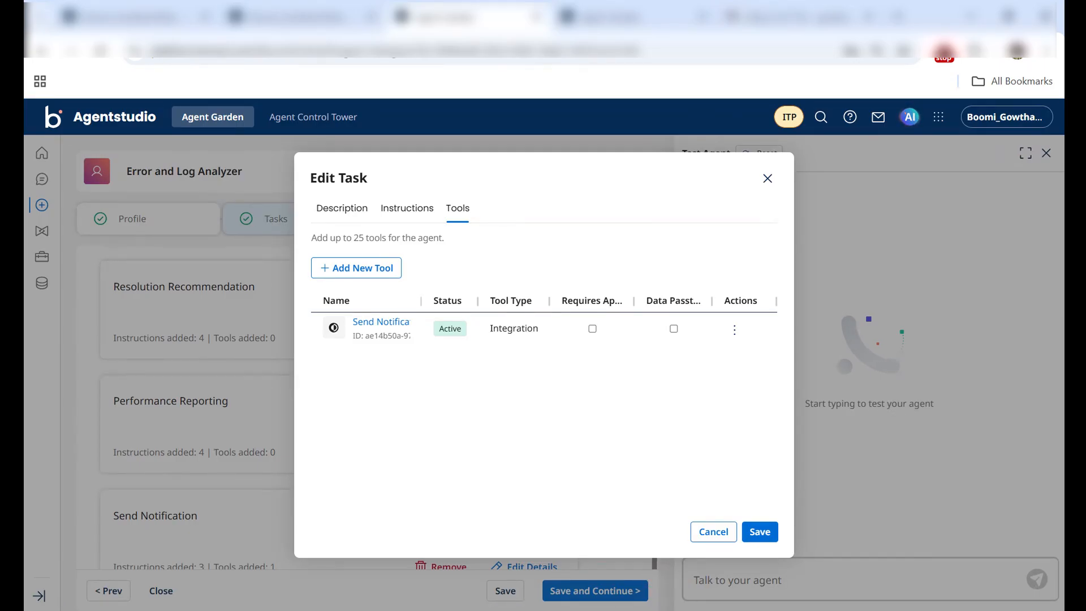
click(713, 533)
Step: Switch to Boomi Integration, view the Send Notifications process in full screen, and return to the Main_Get_Error_Messages_From_Process_Reporting process
click(125, 16)
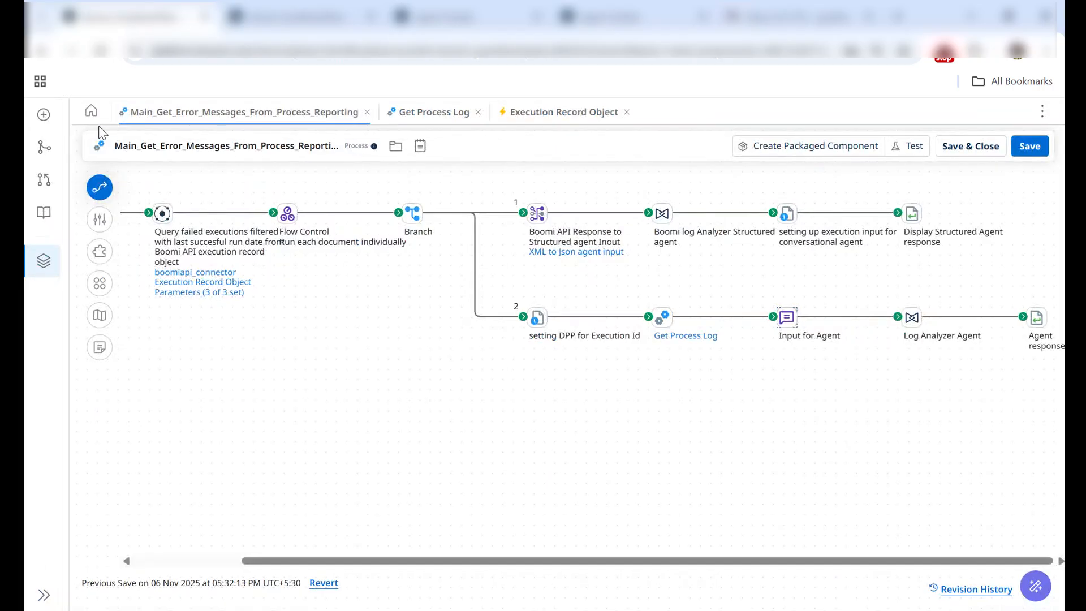
click(43, 114)
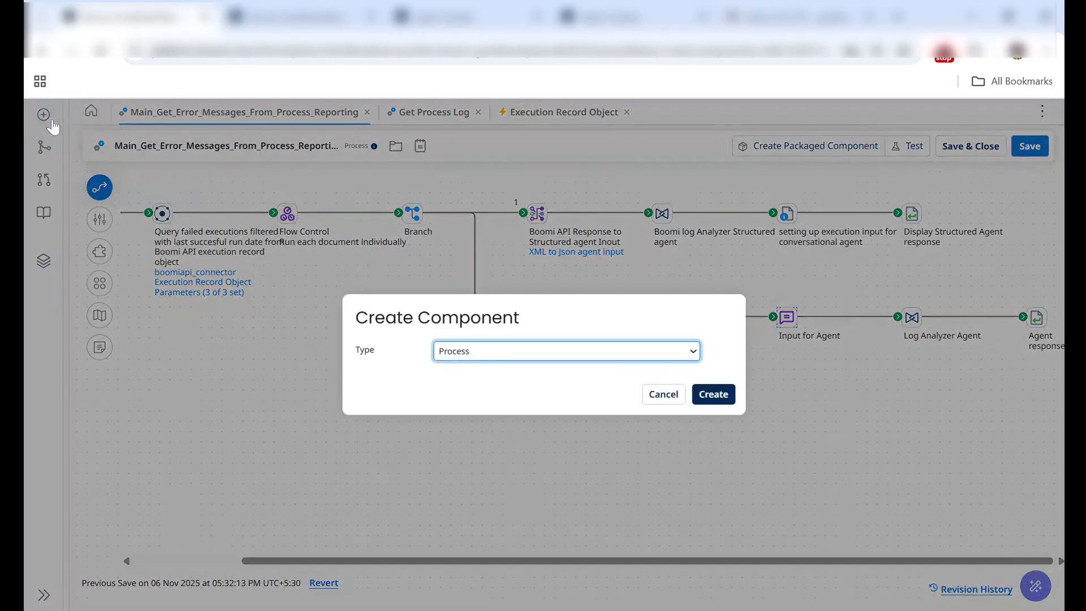
key(Escape)
click(166, 335)
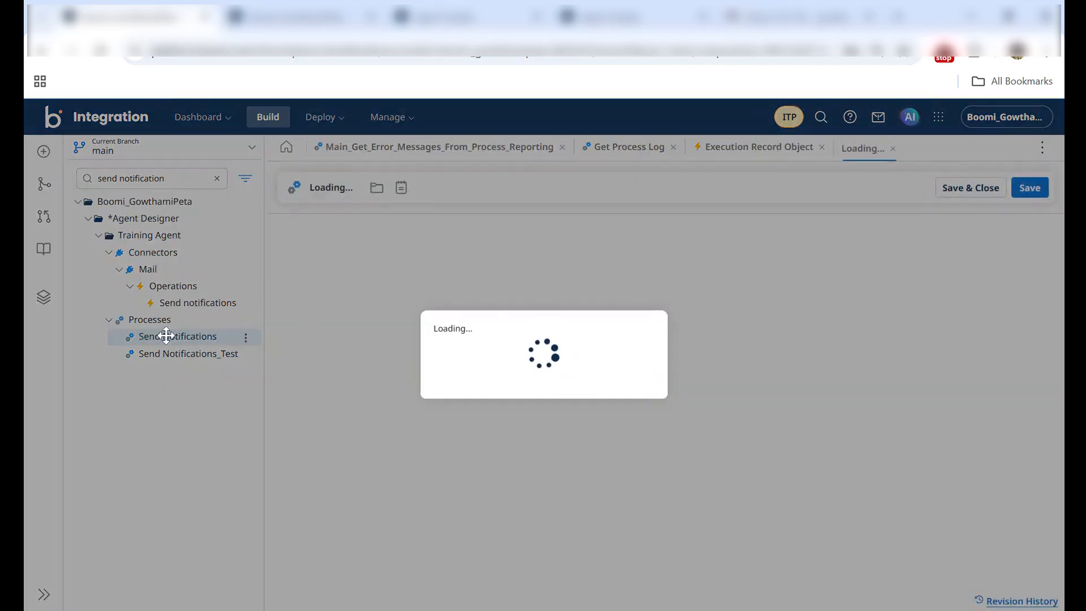
click(216, 180)
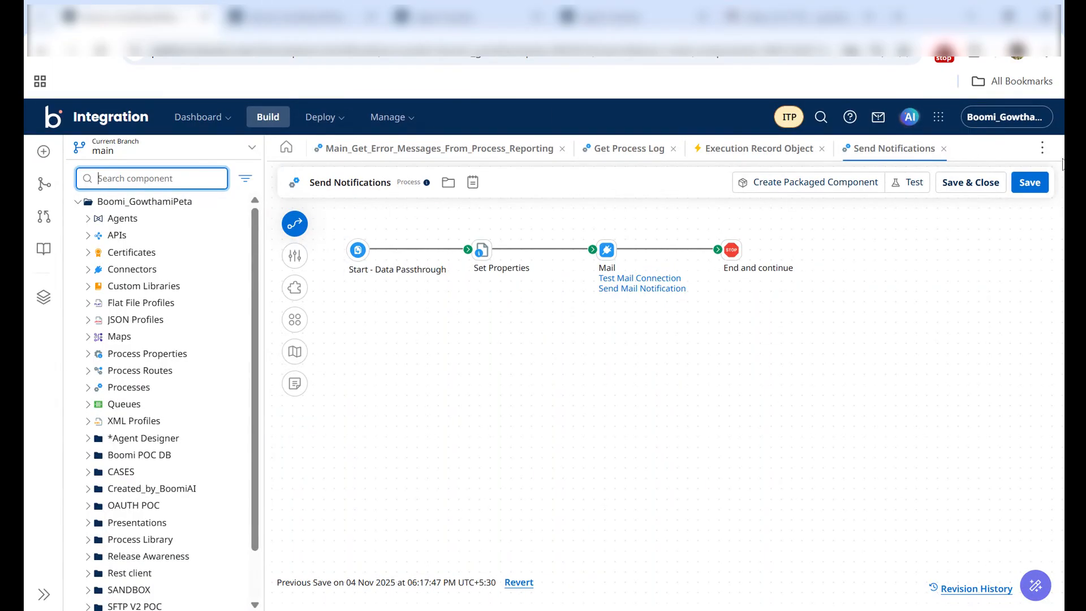
click(1043, 150)
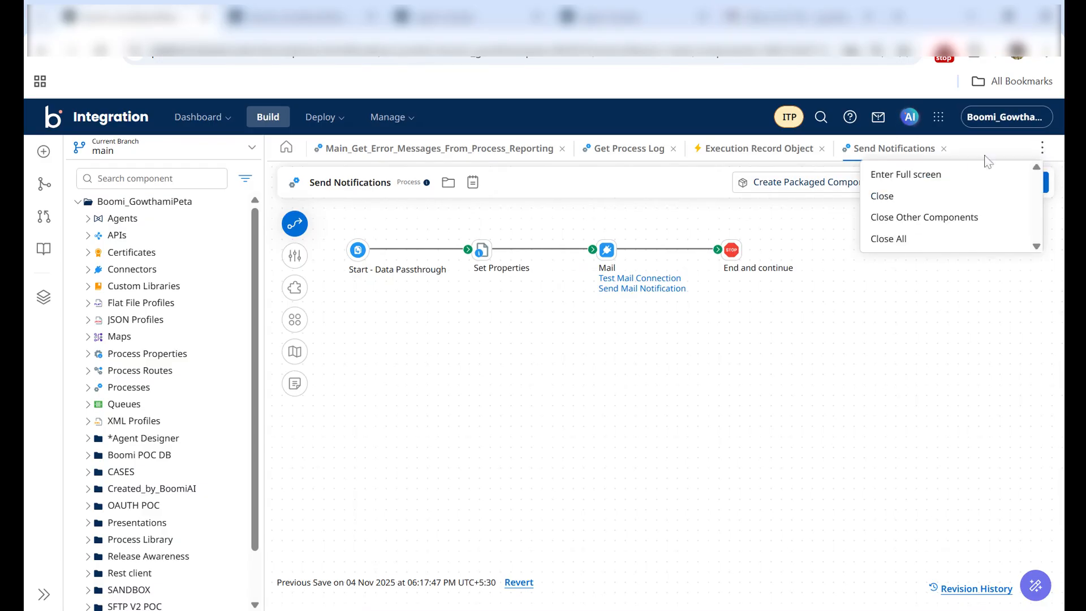
click(919, 176)
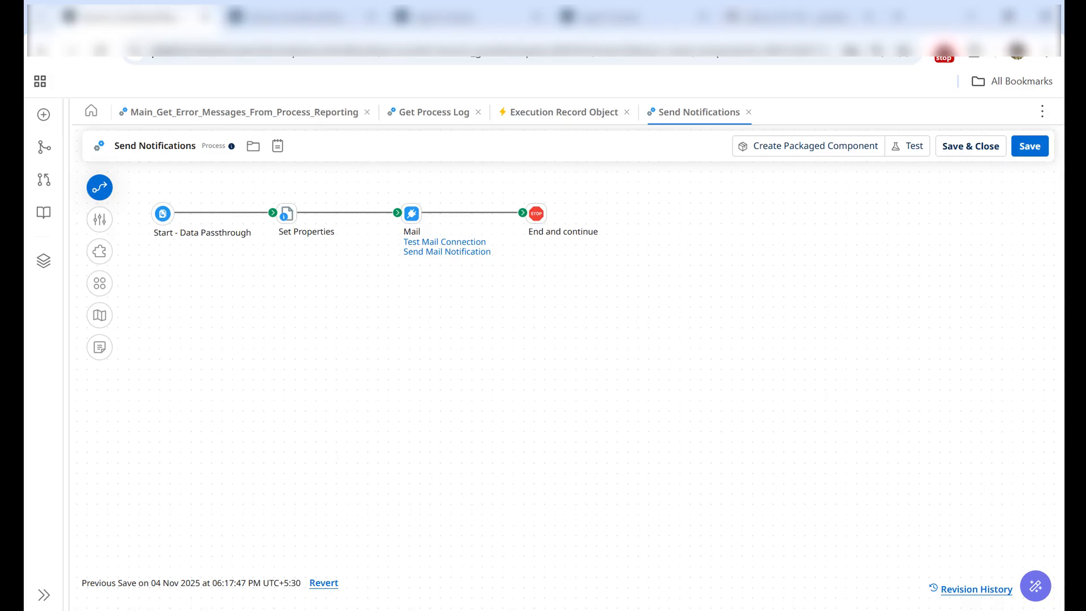
click(298, 118)
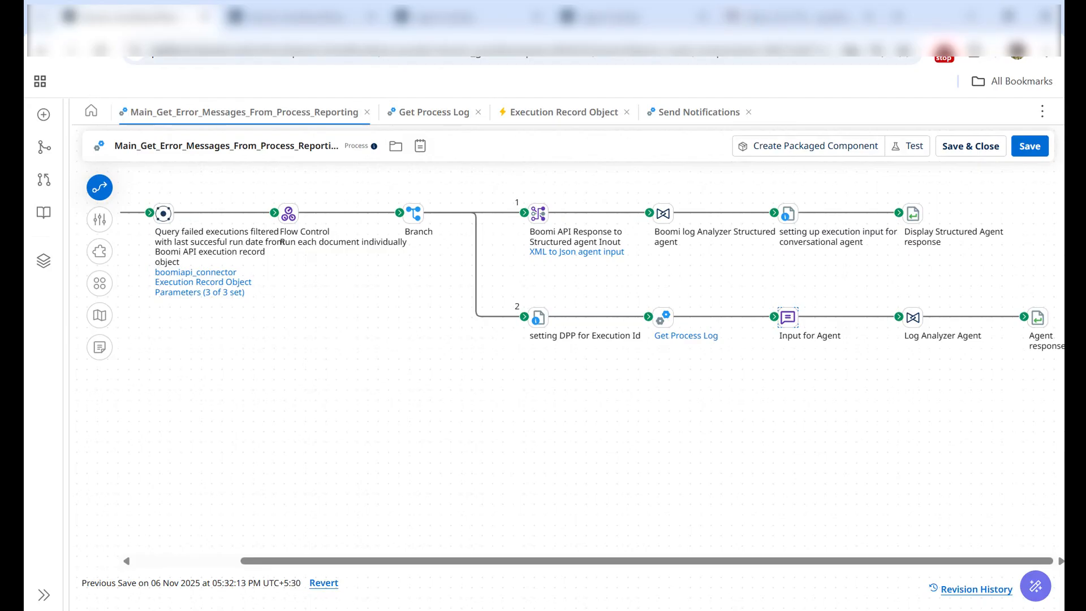
Step: Back in Agentstudio, save the tasks stage and test the agent with the copied SFTP V2 Test Process execution details and logs
click(468, 3)
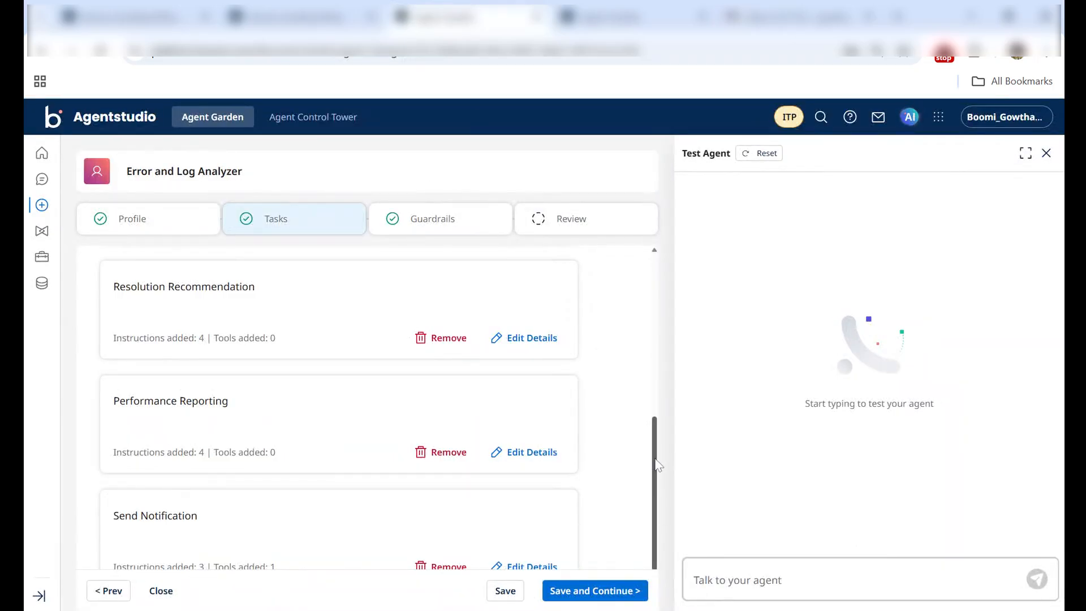
click(580, 600)
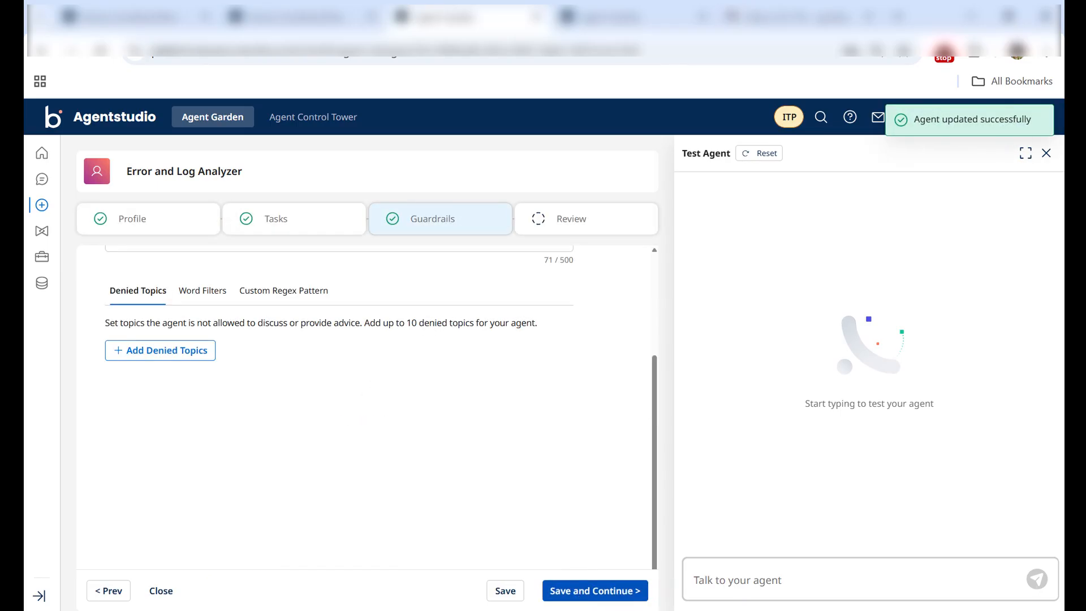
click(736, 600)
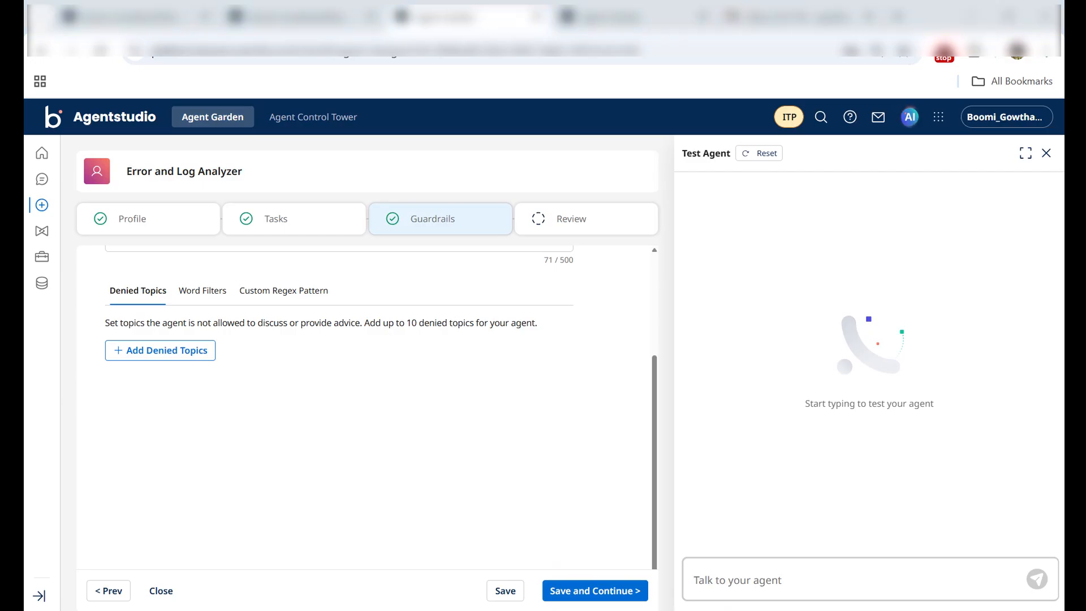
key(ctrl+v)
key(Return)
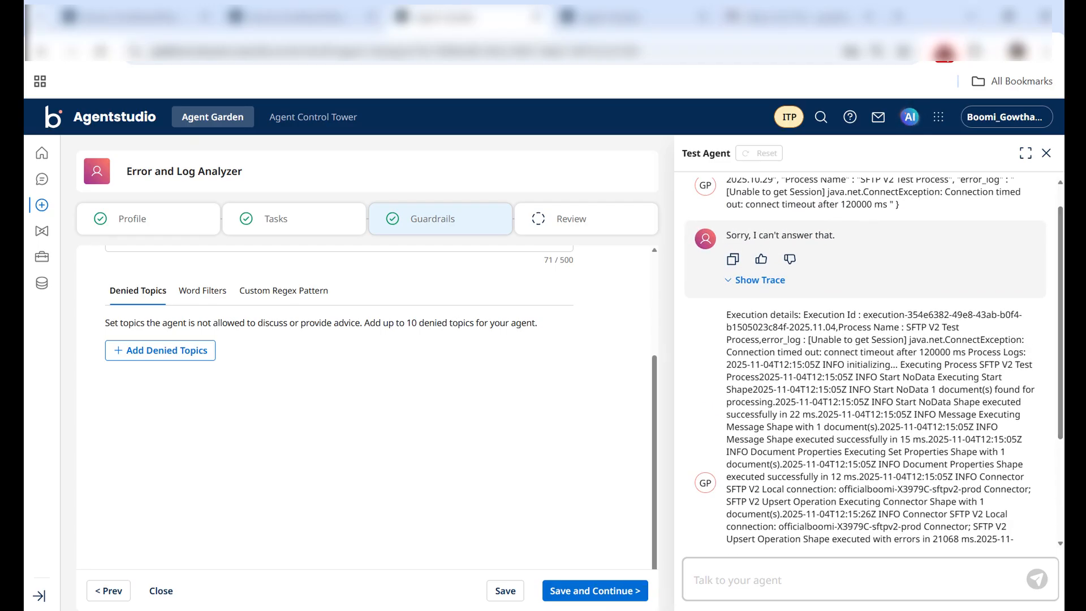
Step: Review the test agent's response, including its performance bottlenecks and recommendations, against the submitted process log
drag(1060, 369, 1059, 440)
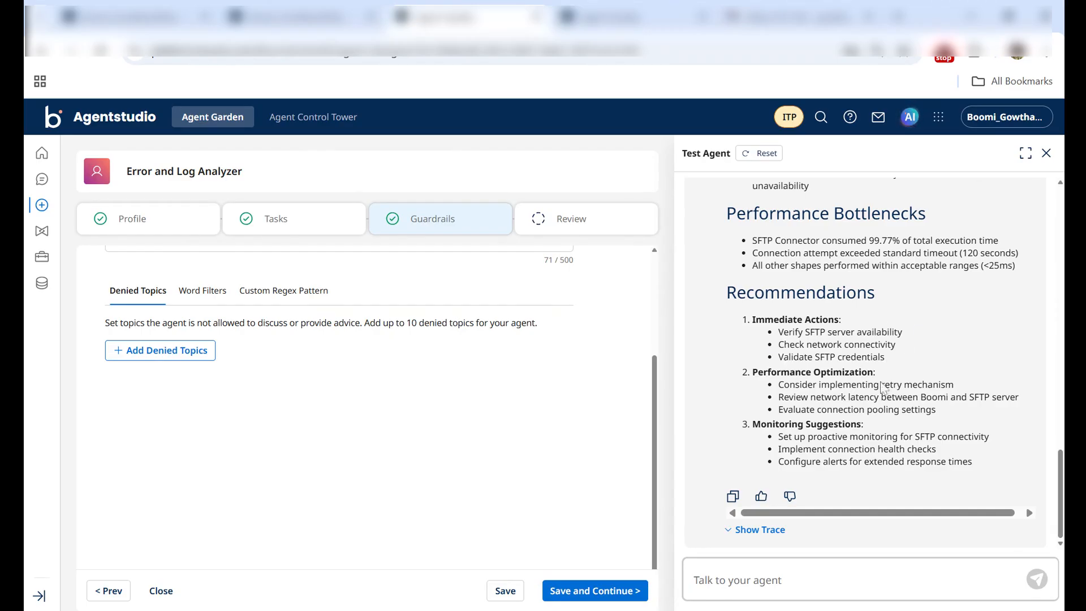
drag(1061, 502, 1059, 266)
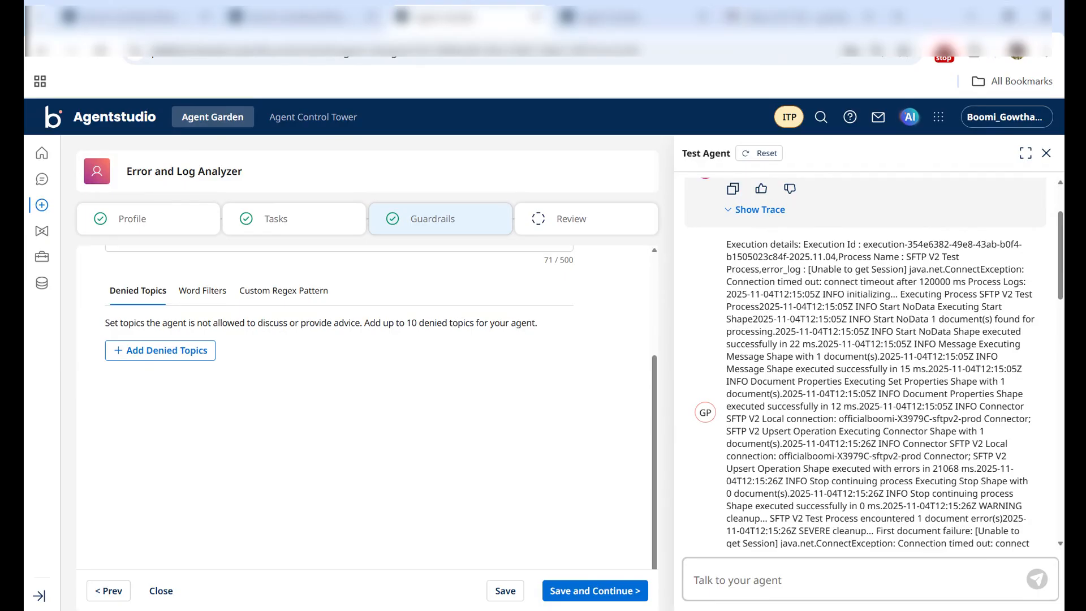
drag(1061, 268, 1033, 549)
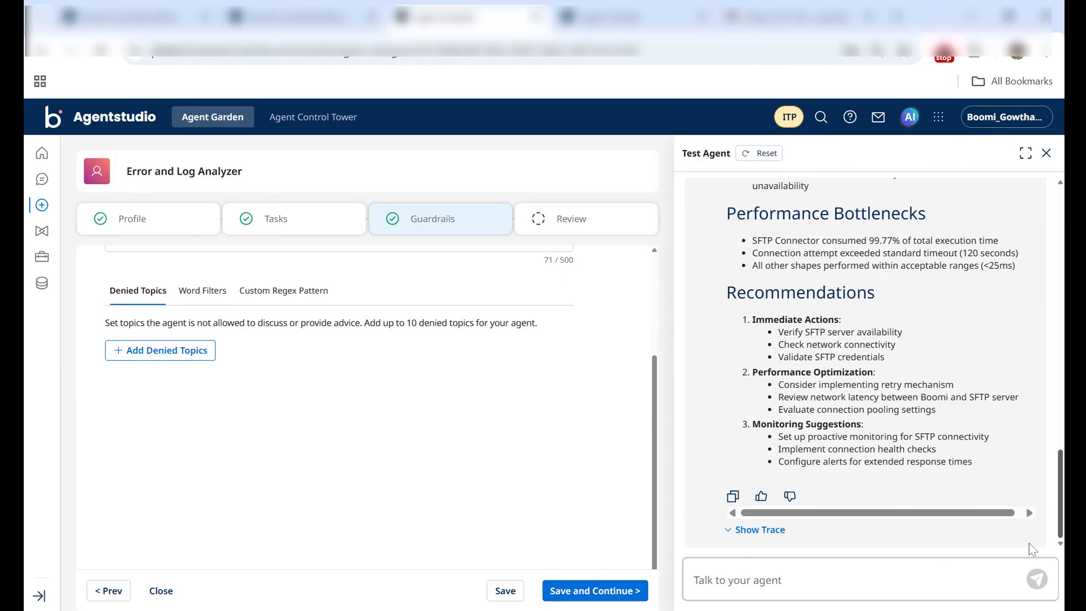
scroll(1032, 509, up, 4)
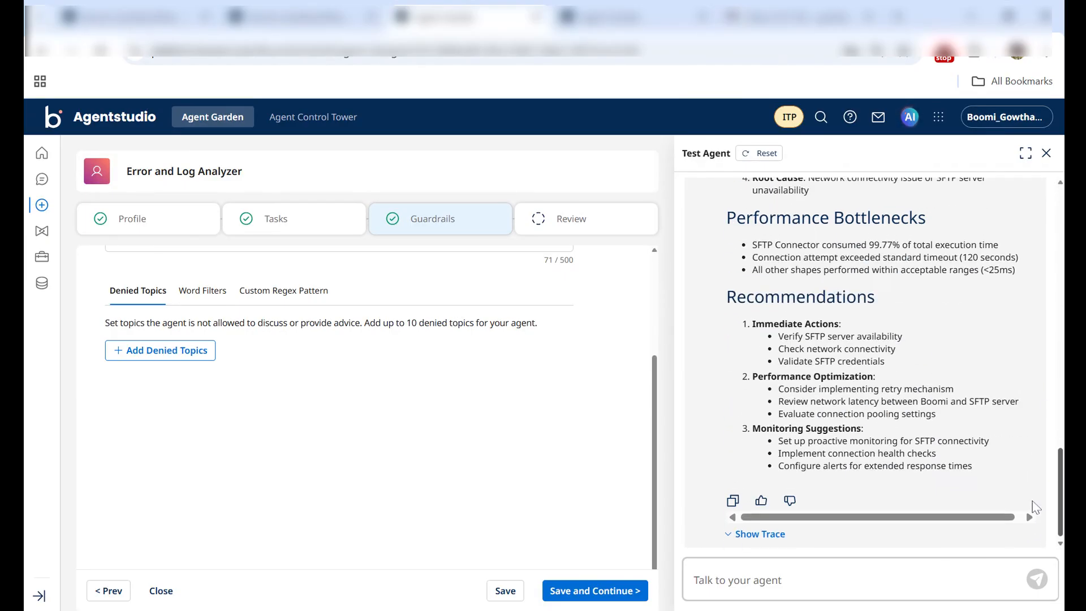
scroll(1035, 469, down, 4)
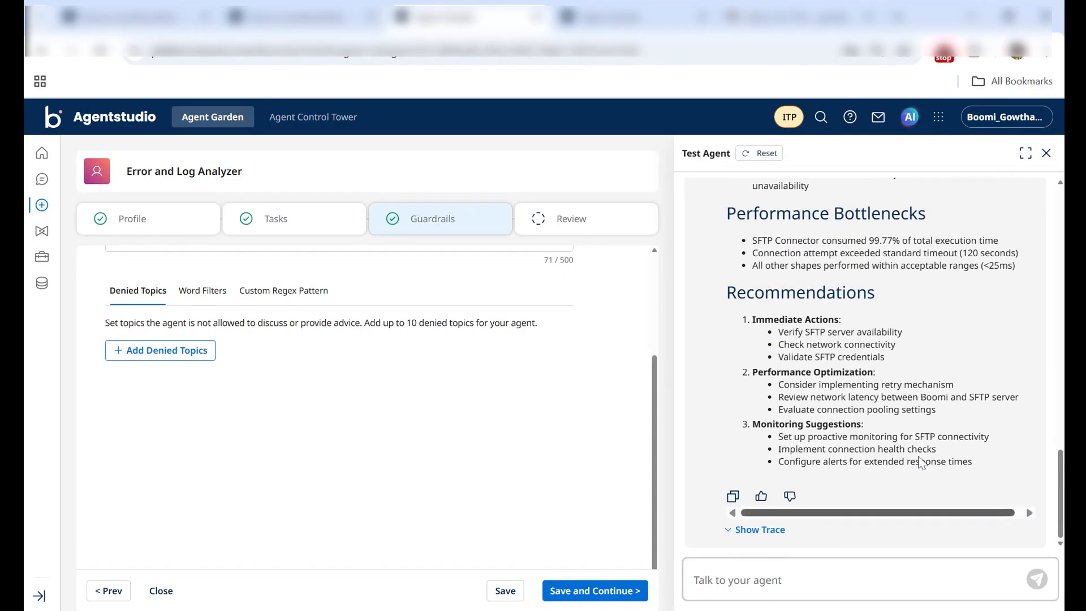
Step: Save the guardrails stage of Error and Log Analyzer and deploy the agent
click(568, 590)
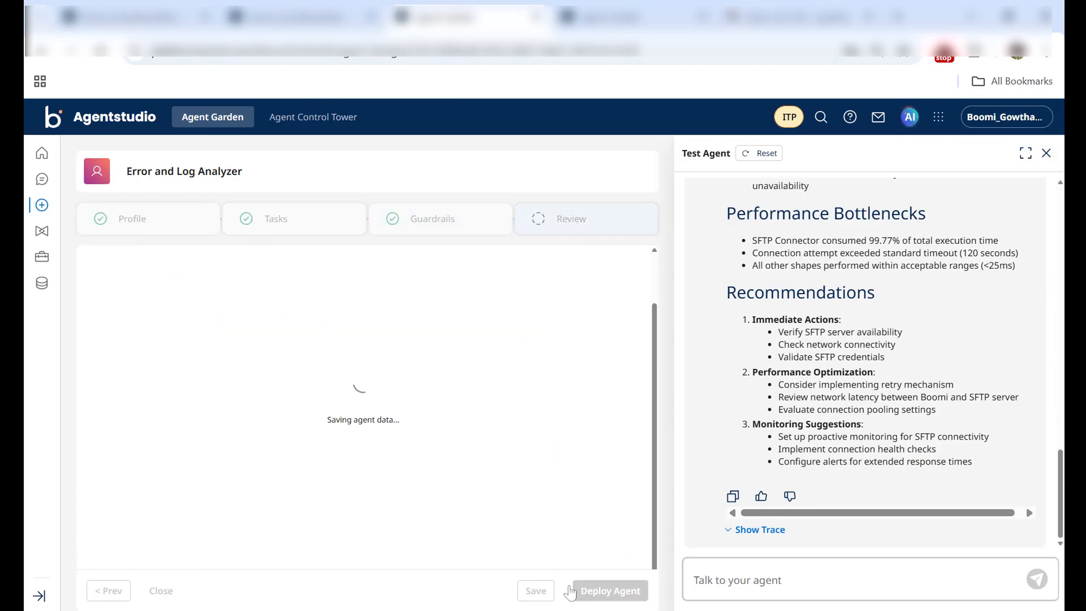
click(619, 594)
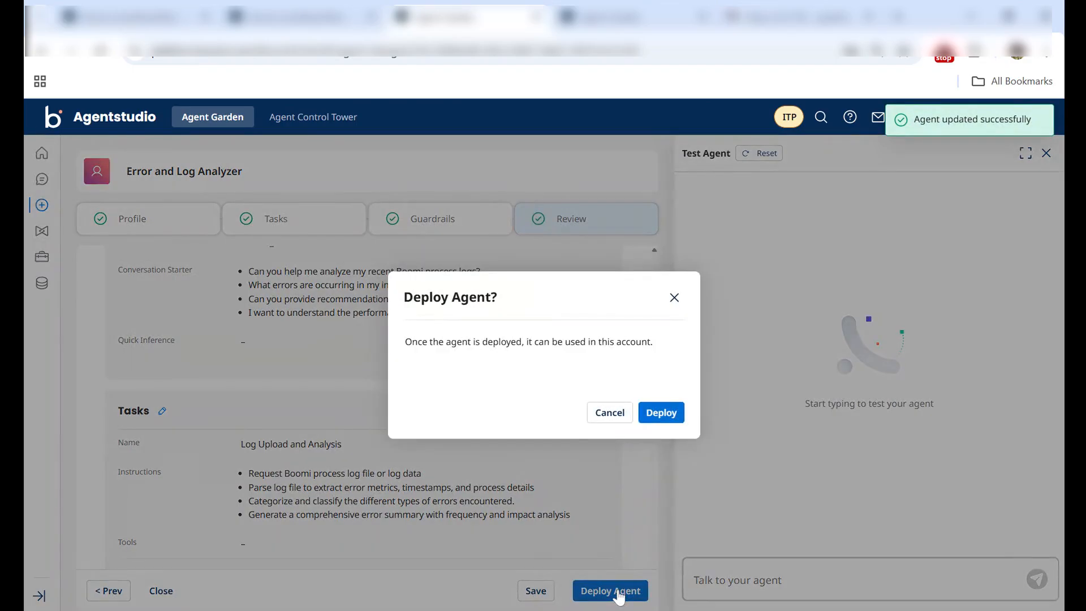
click(661, 413)
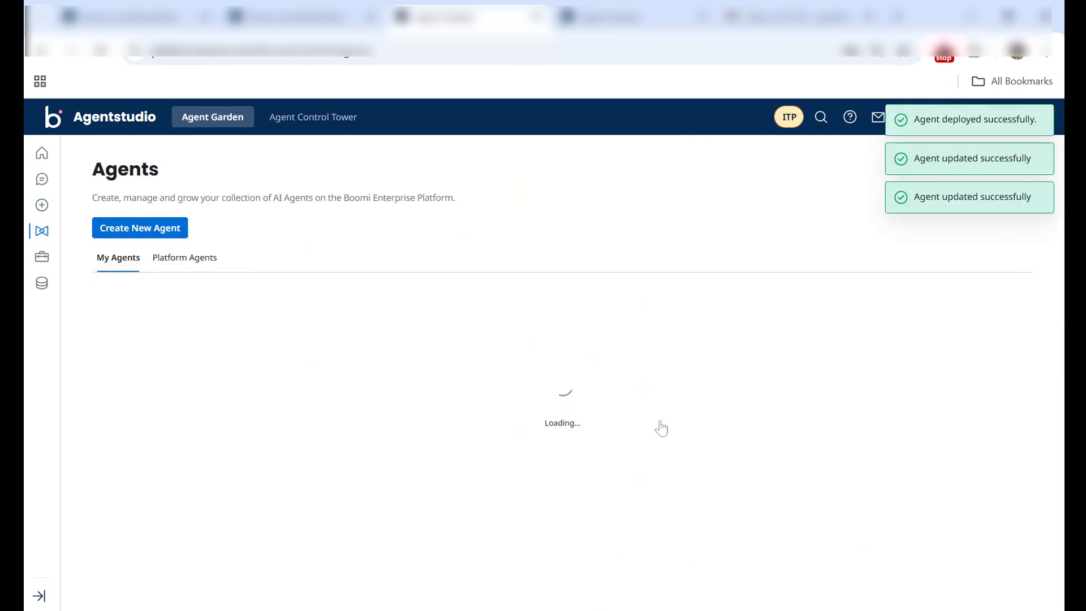
Step: Switch to Boomi Integration, view the start of the main process flow, and check the past hour's process executions
click(98, 3)
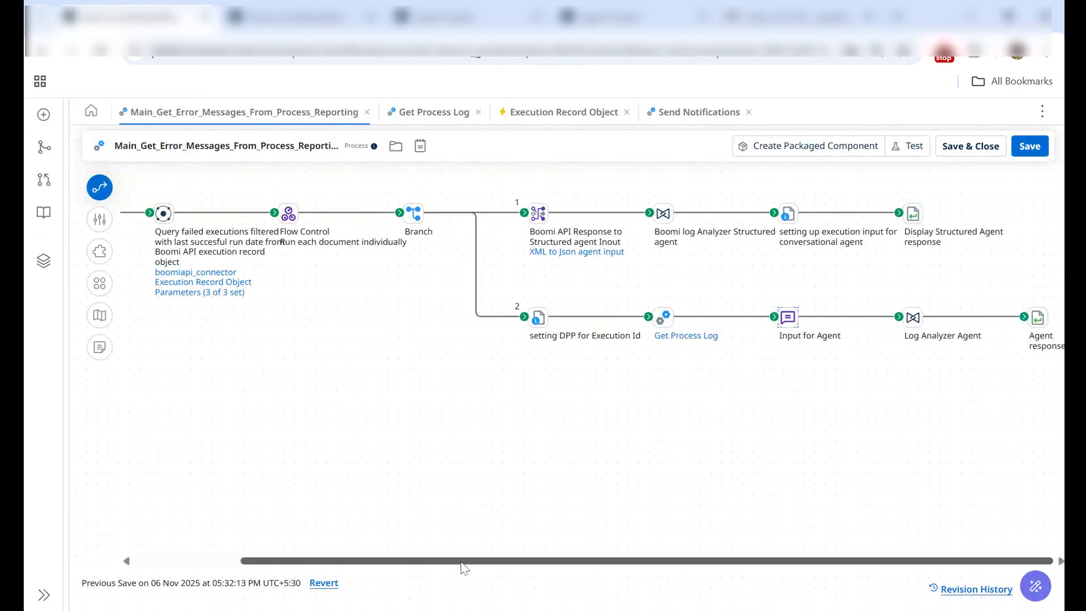
drag(461, 565, 279, 568)
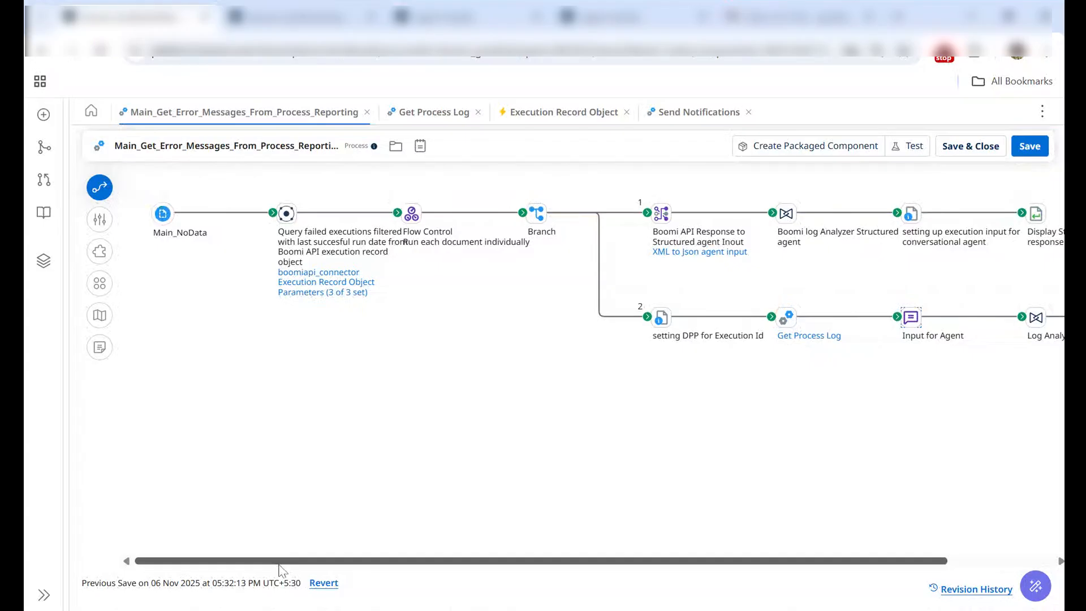
click(328, 3)
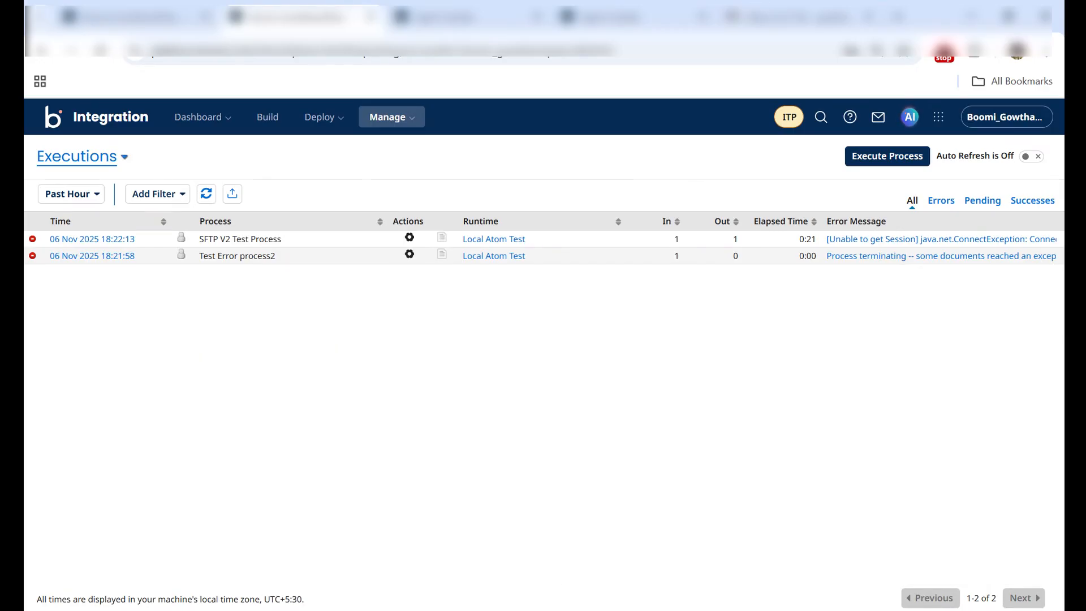
Step: Run a new test of the Main_Get_Error_Messages_From_Process_Reporting process on Local Atom Test
click(155, 14)
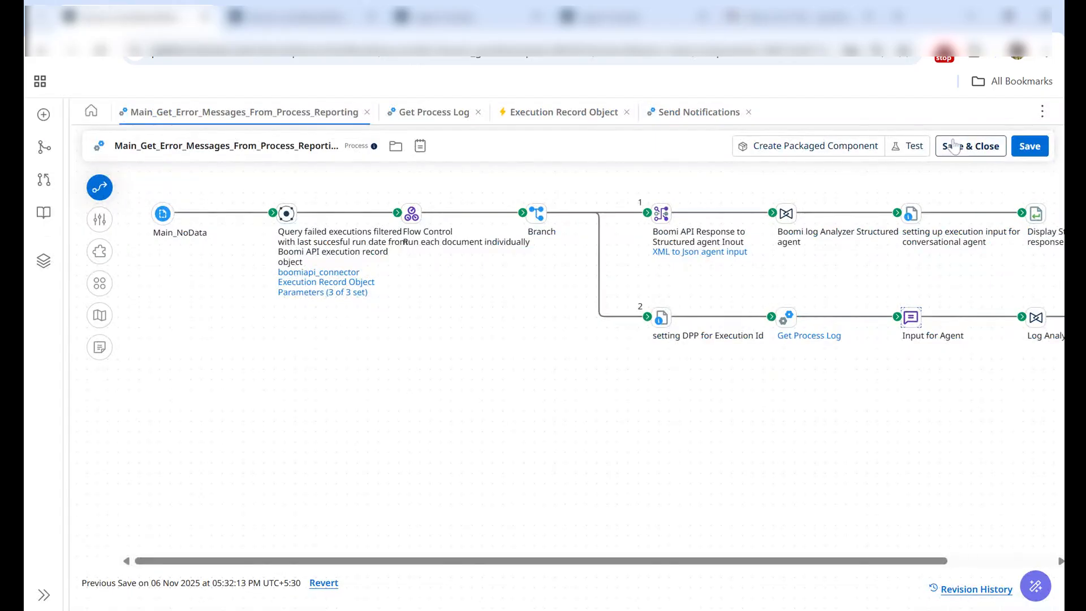
click(908, 146)
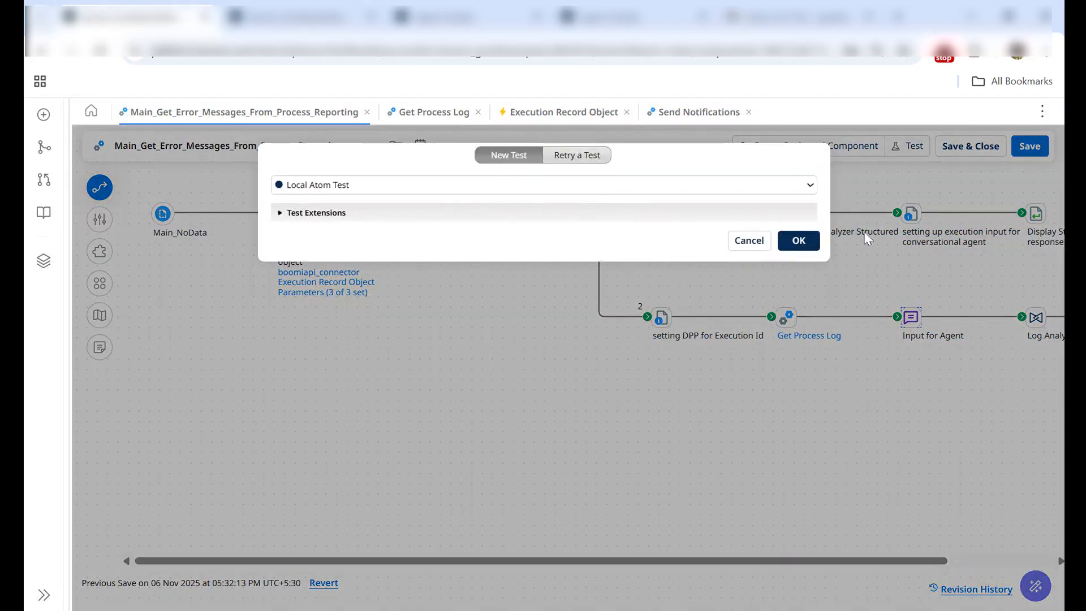
click(799, 240)
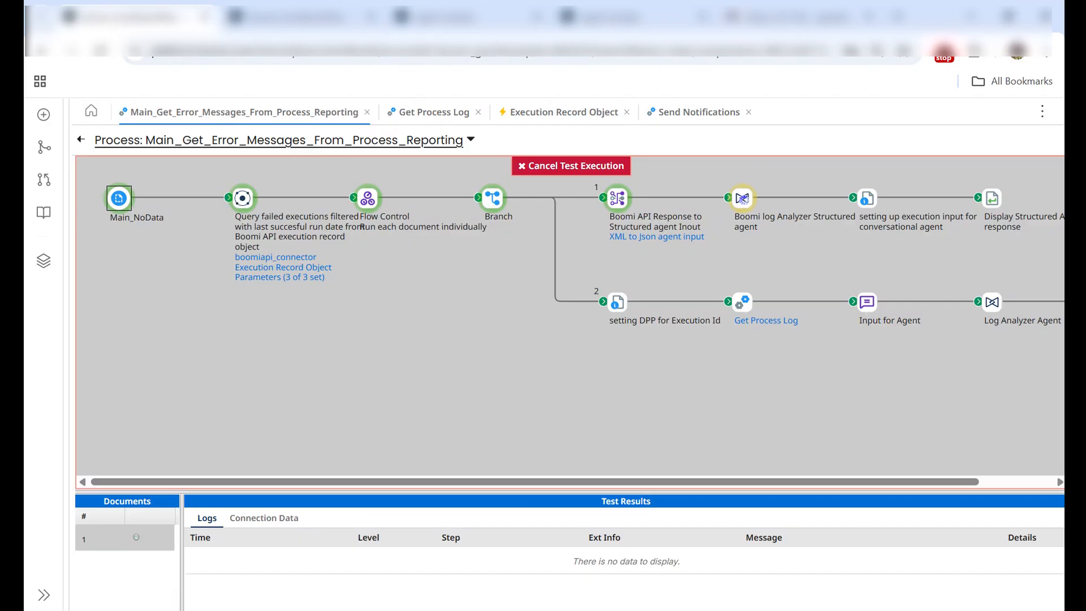
Step: View the remaining steps of the running process flow and refresh the past hour's executions list
drag(474, 477, 726, 481)
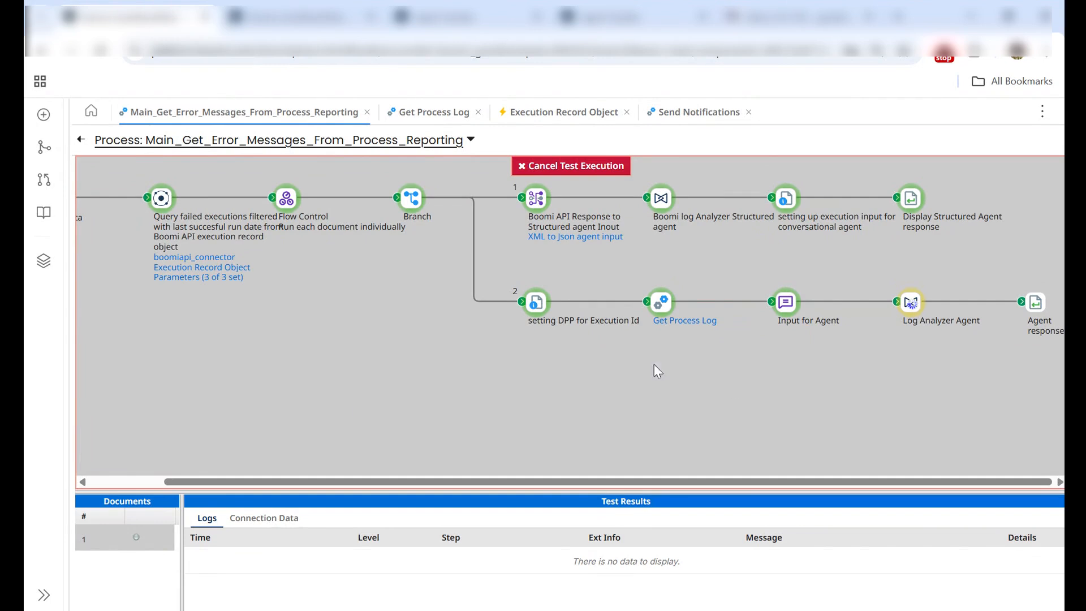
click(358, 4)
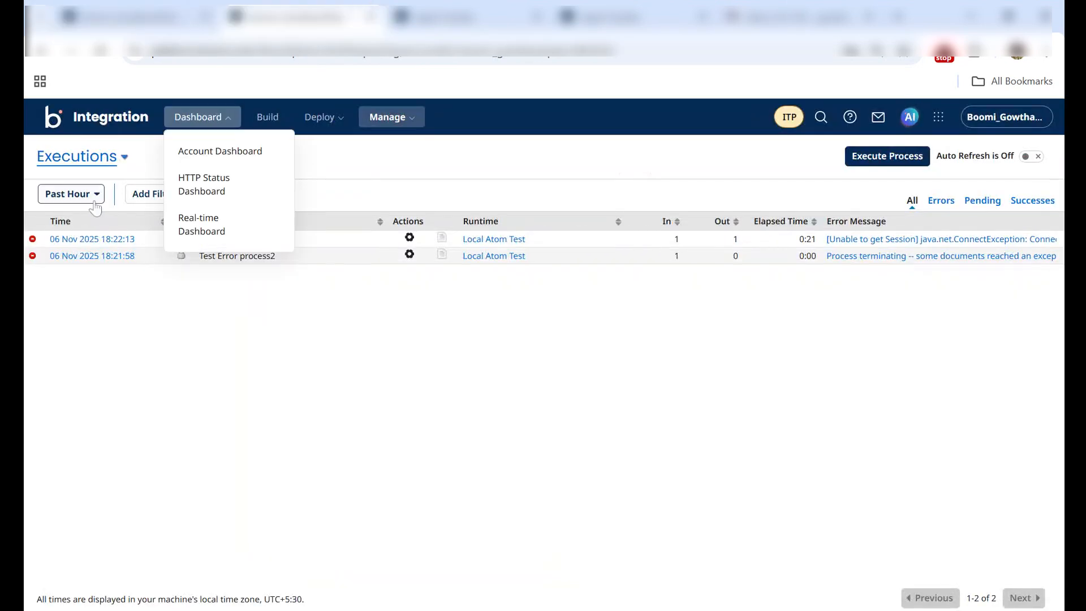
click(207, 194)
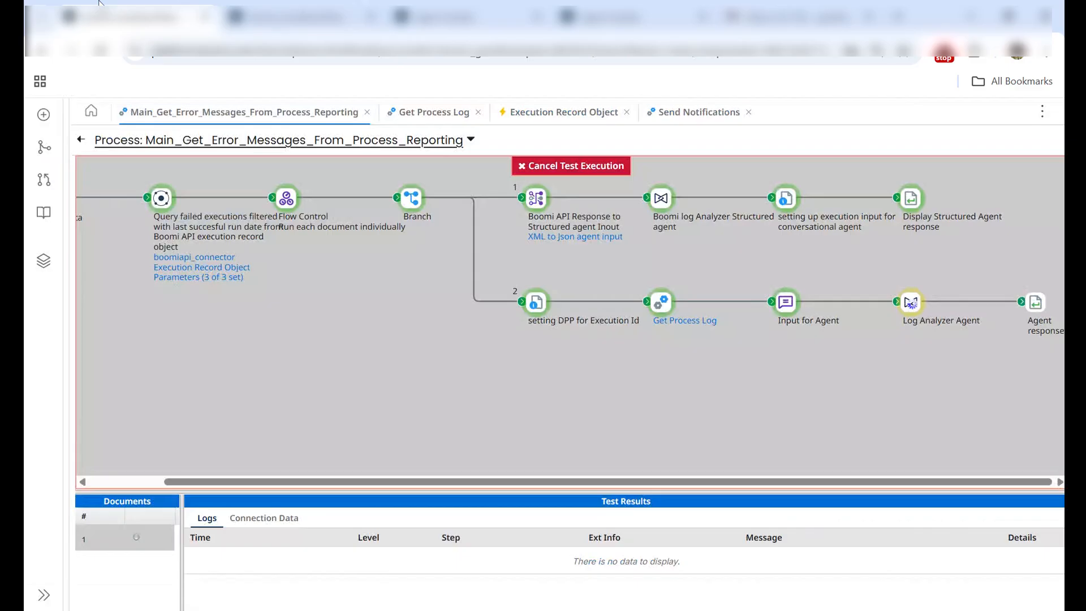
Step: Open the source document of the Display Structured Agent response step and highlight its Execution Id
click(163, 11)
click(912, 203)
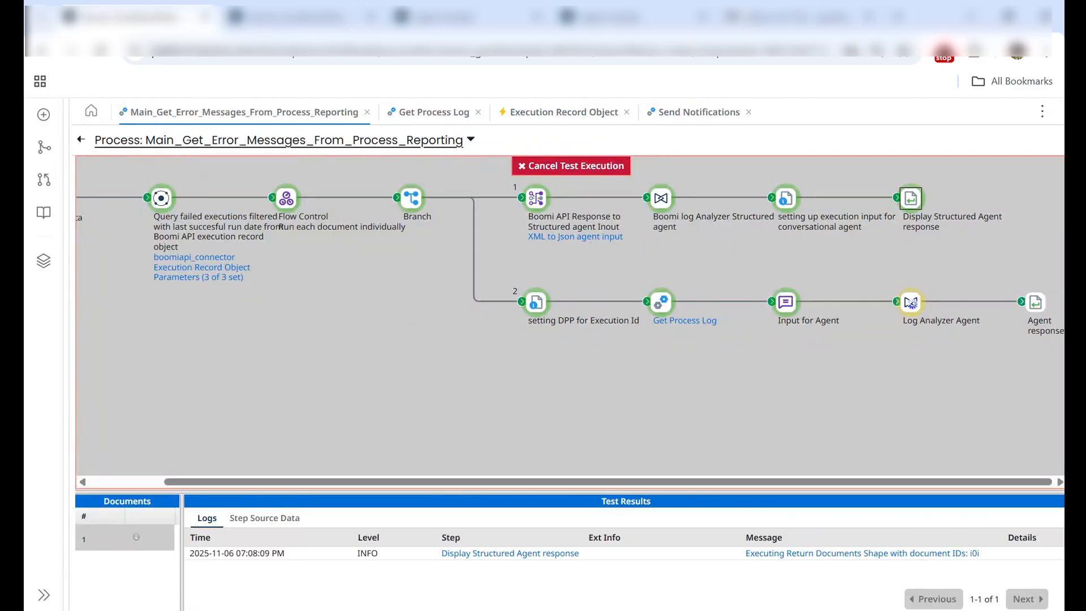
click(264, 518)
click(196, 559)
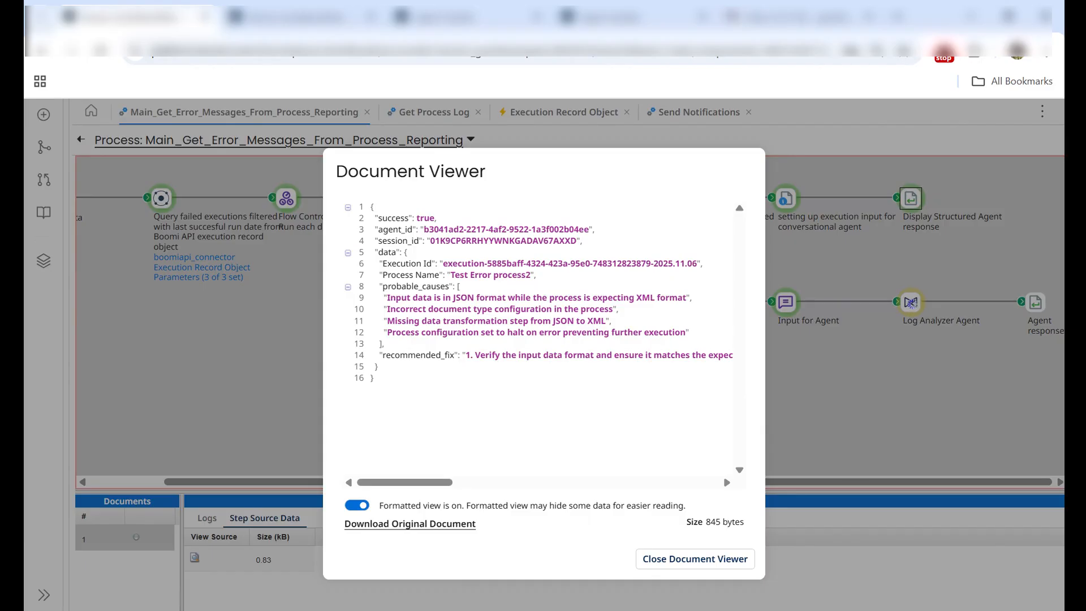
drag(442, 264, 697, 263)
Step: Compare the Execution ID in the extended information of the failed Test Error process2 run with the one in the agent's response
click(300, 16)
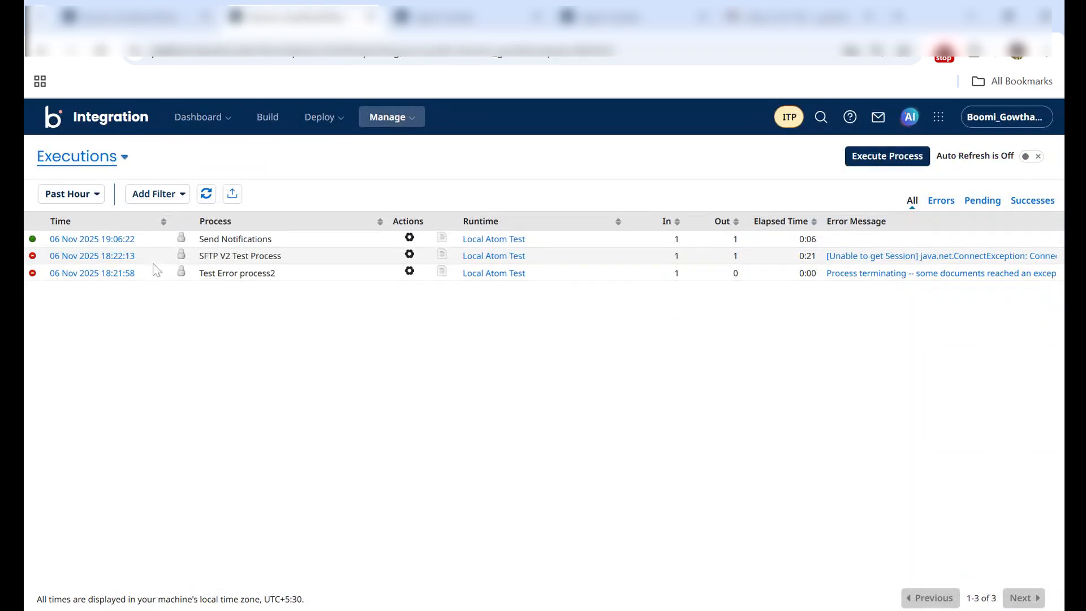
click(135, 16)
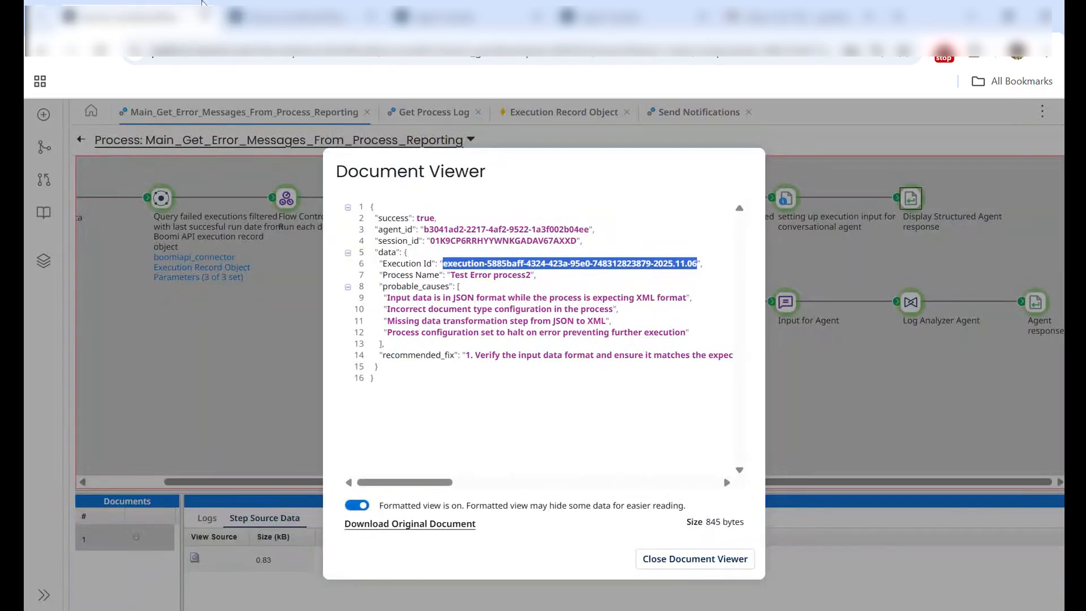
click(305, 4)
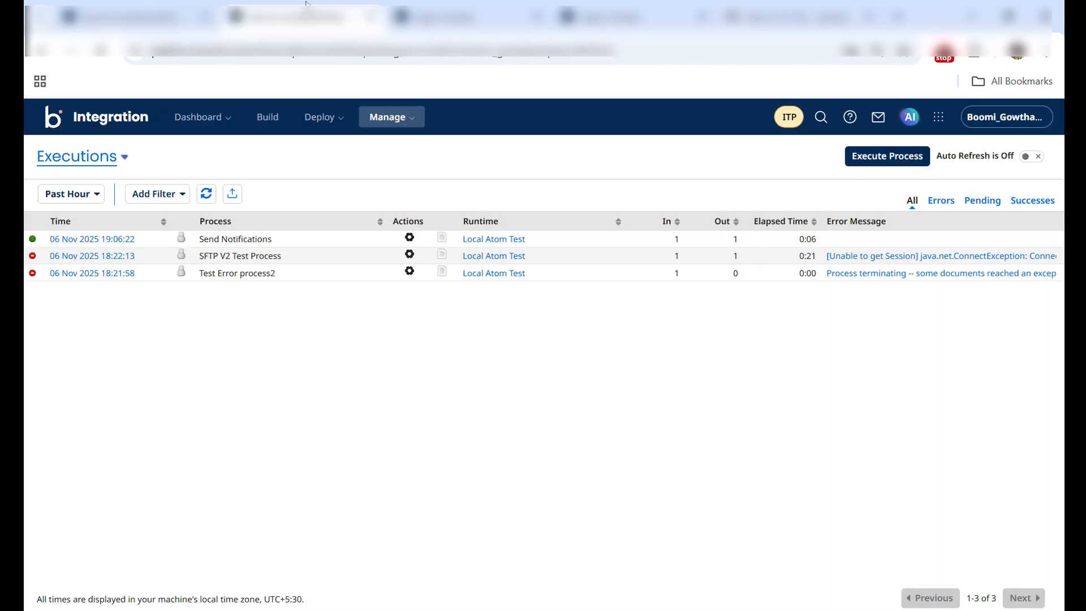
click(106, 273)
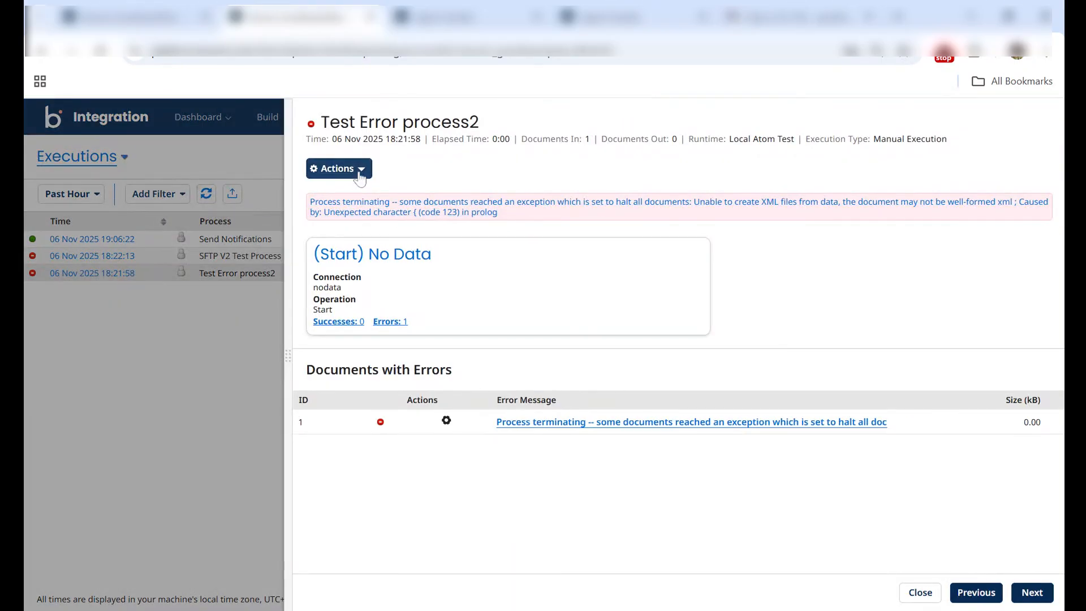
click(359, 172)
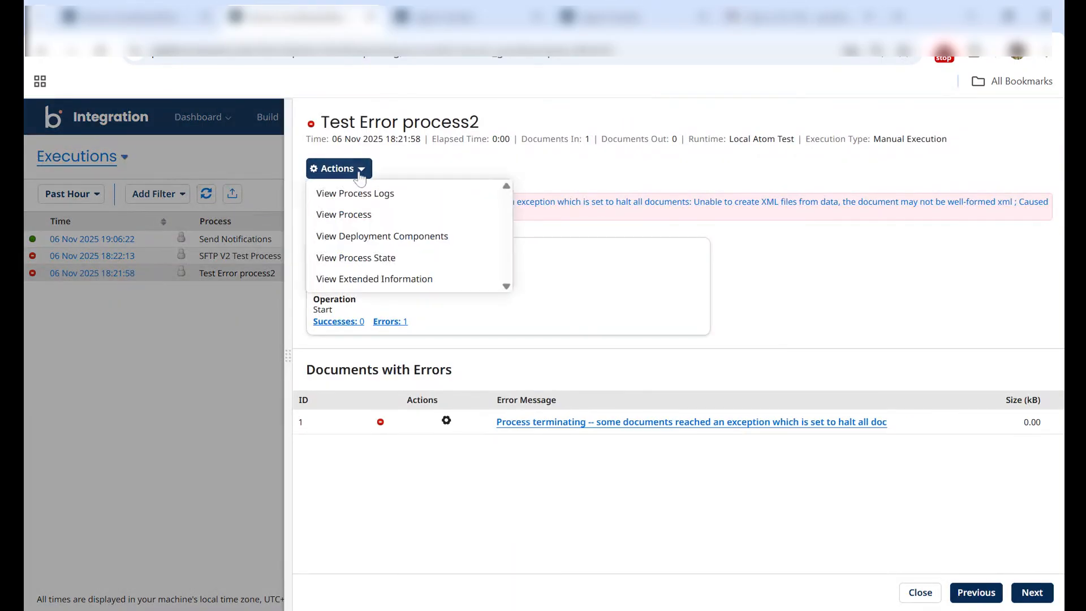
click(374, 283)
drag(167, 154, 418, 154)
click(109, 5)
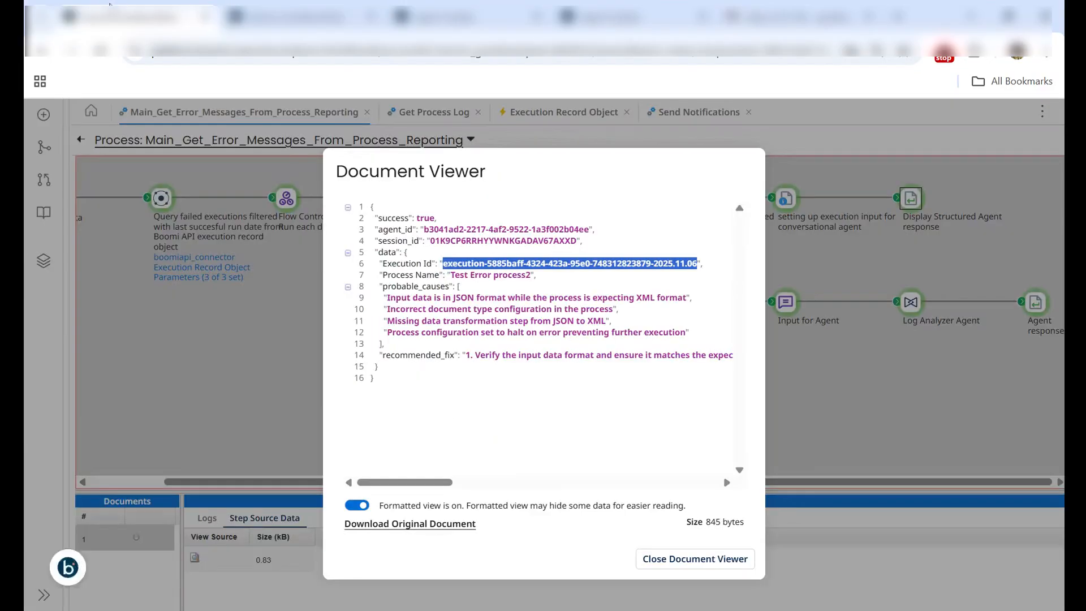
click(277, 3)
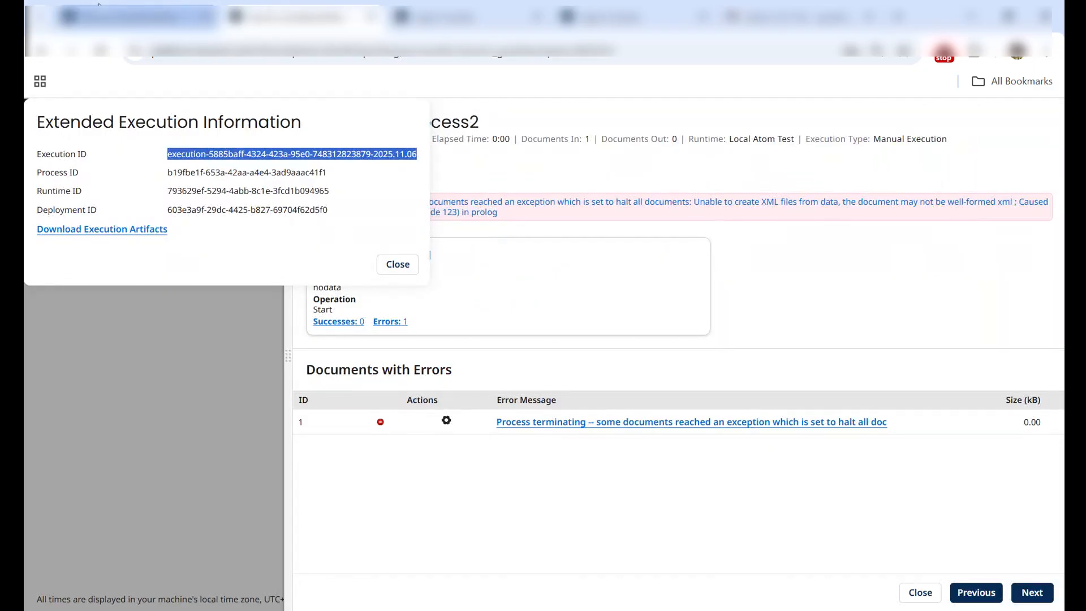
click(401, 272)
Step: Check the Test Error process2 error message against the agent's probable causes, read the full recommended fix and close the document
click(99, 3)
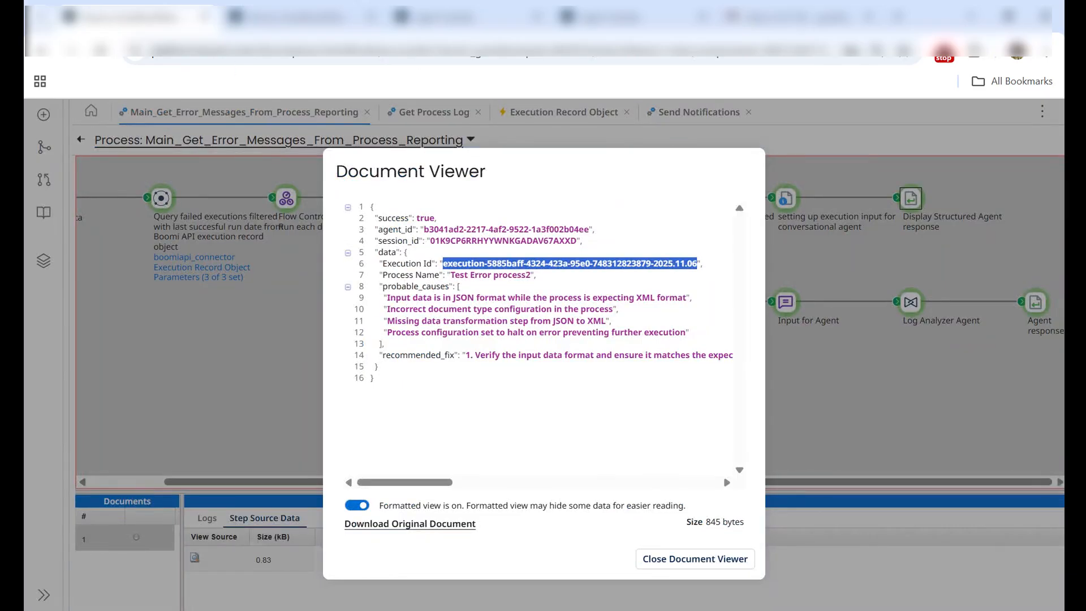
click(331, 7)
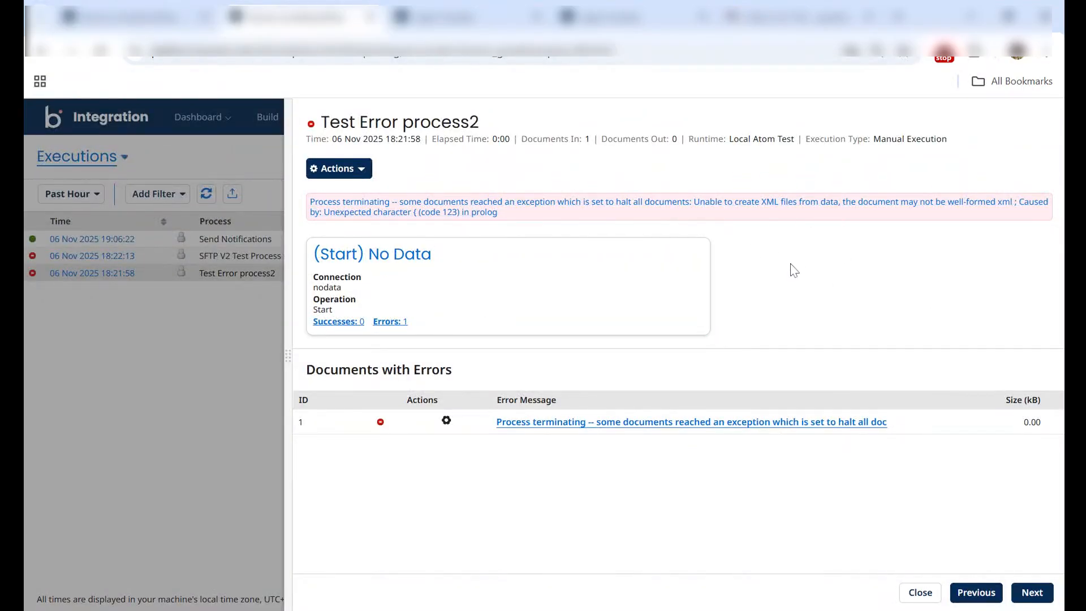
click(94, 17)
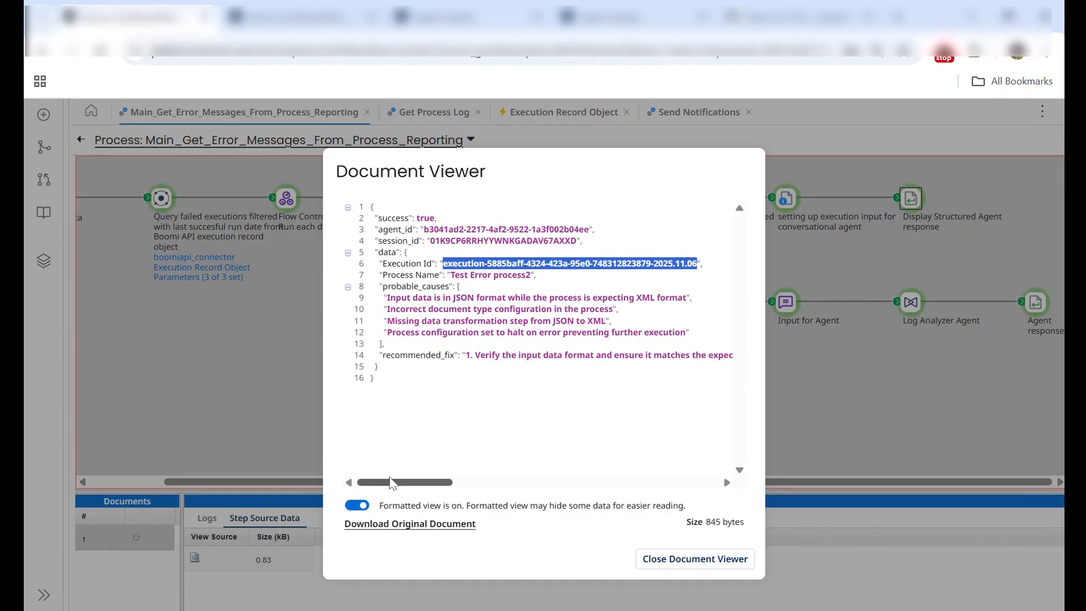
drag(394, 488, 779, 473)
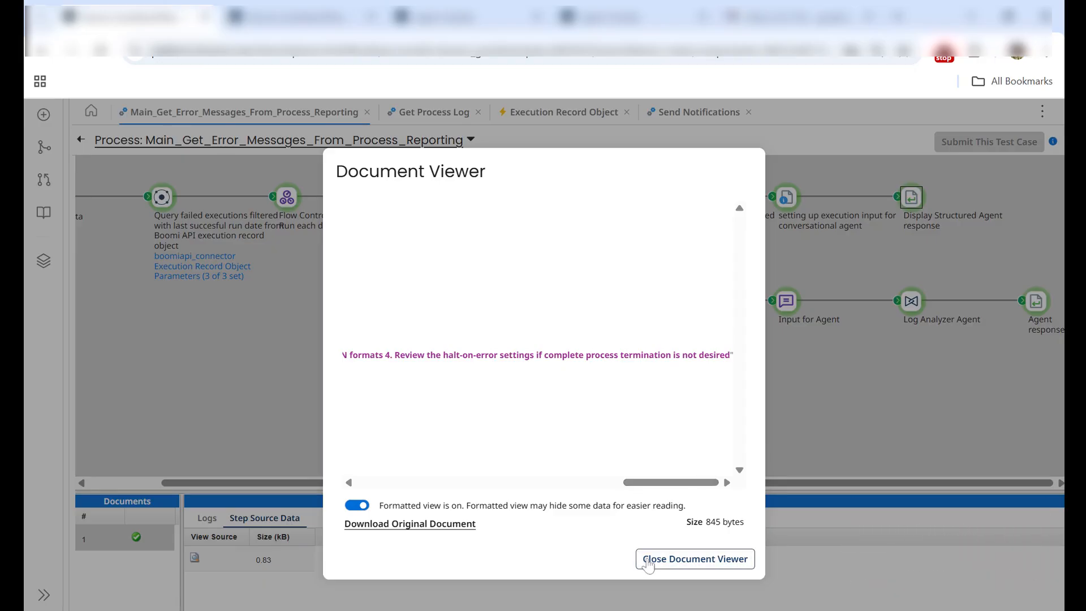
click(648, 564)
Step: Close the Test Error process2 details and open the second source document of the Display Structured Agent response step
click(304, 6)
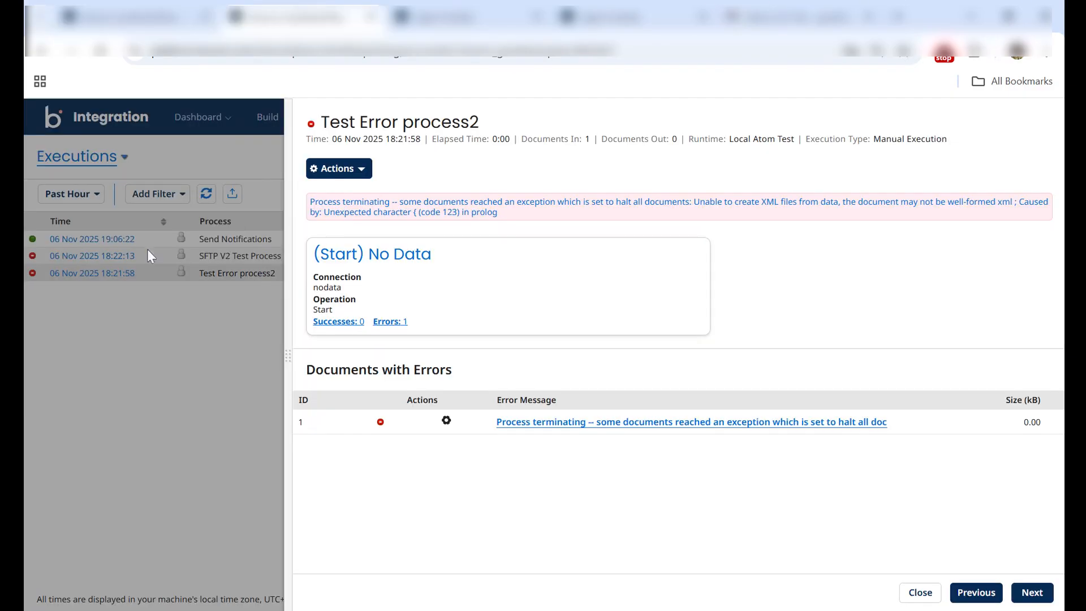
click(181, 425)
click(160, 4)
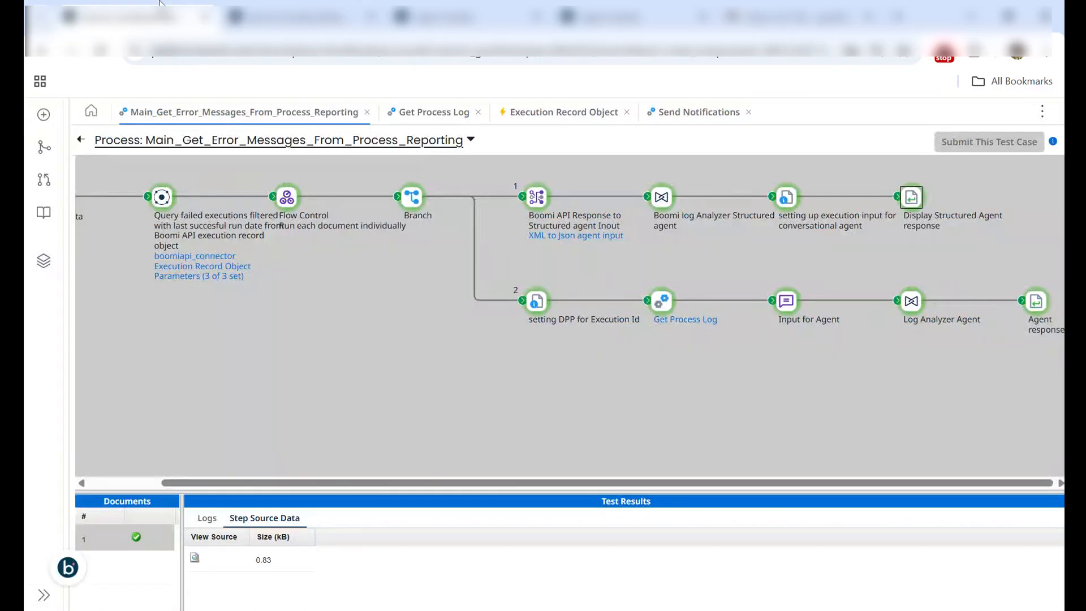
click(784, 203)
click(906, 200)
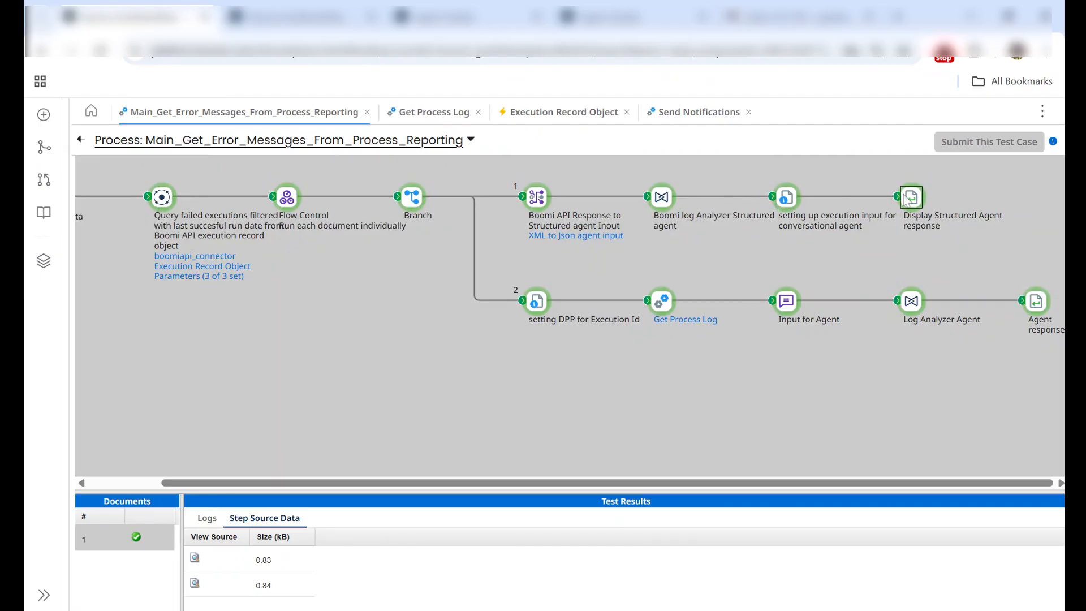
click(194, 583)
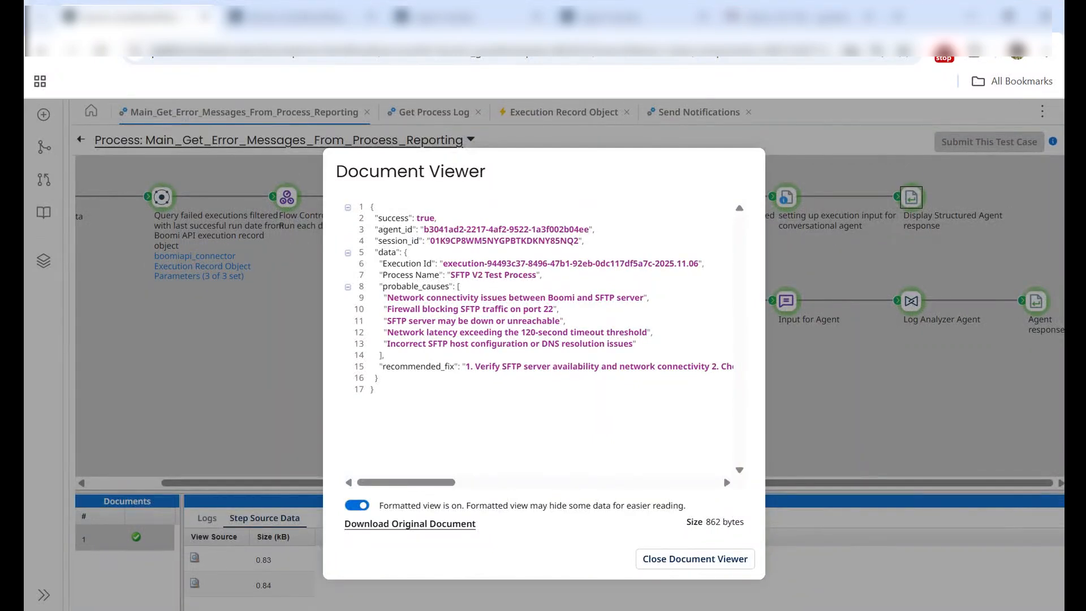
drag(370, 206, 447, 264)
click(466, 358)
Step: Compare the Execution ID in the extended information of the failed SFTP V2 Test Process run with the one in the agent's response
click(280, 5)
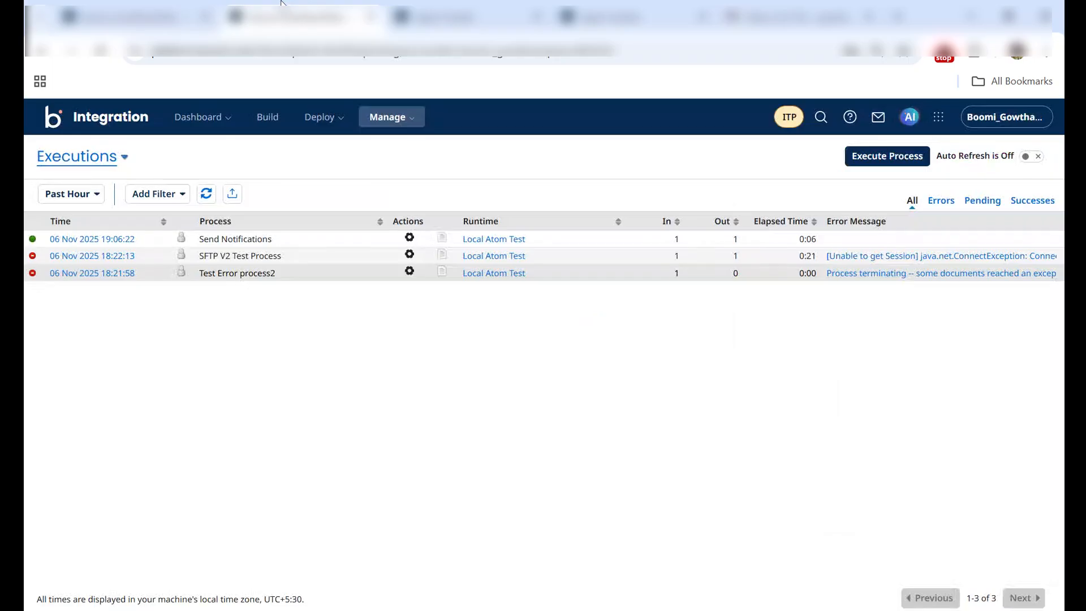
click(105, 256)
click(347, 170)
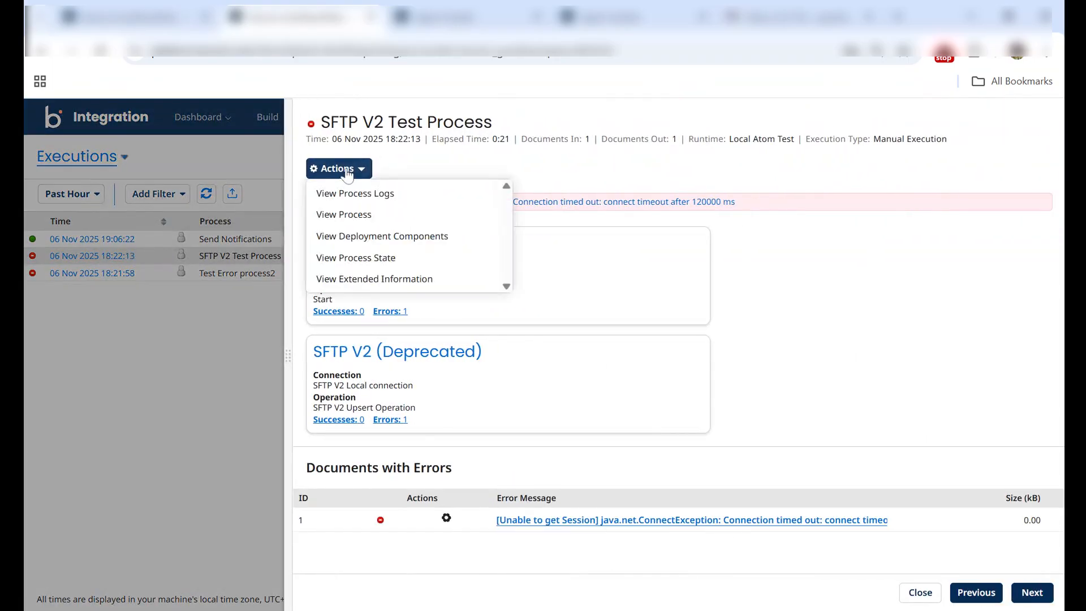
click(338, 280)
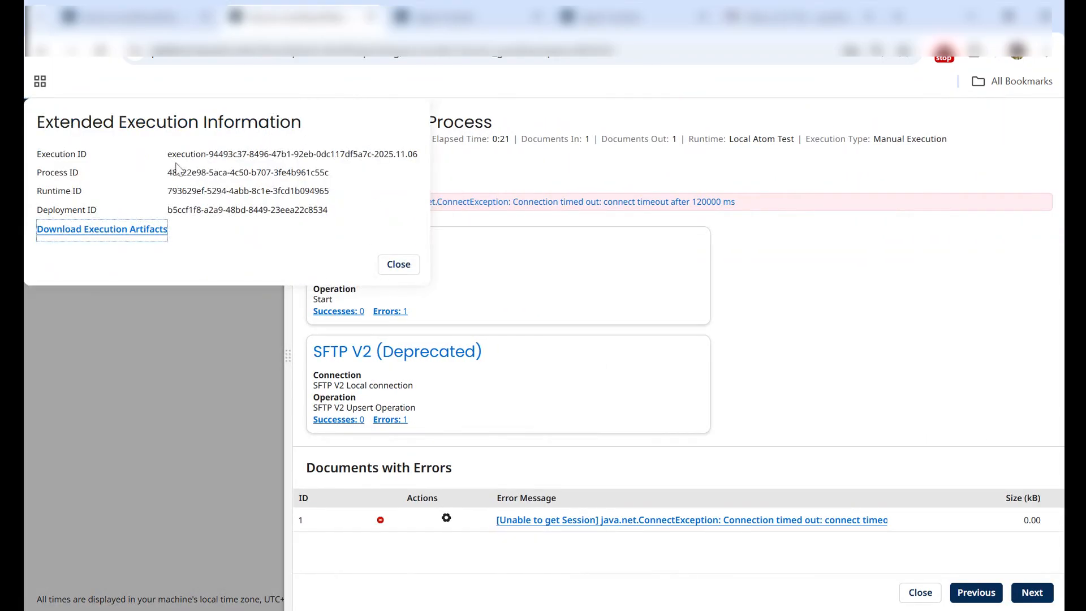
drag(173, 154, 305, 169)
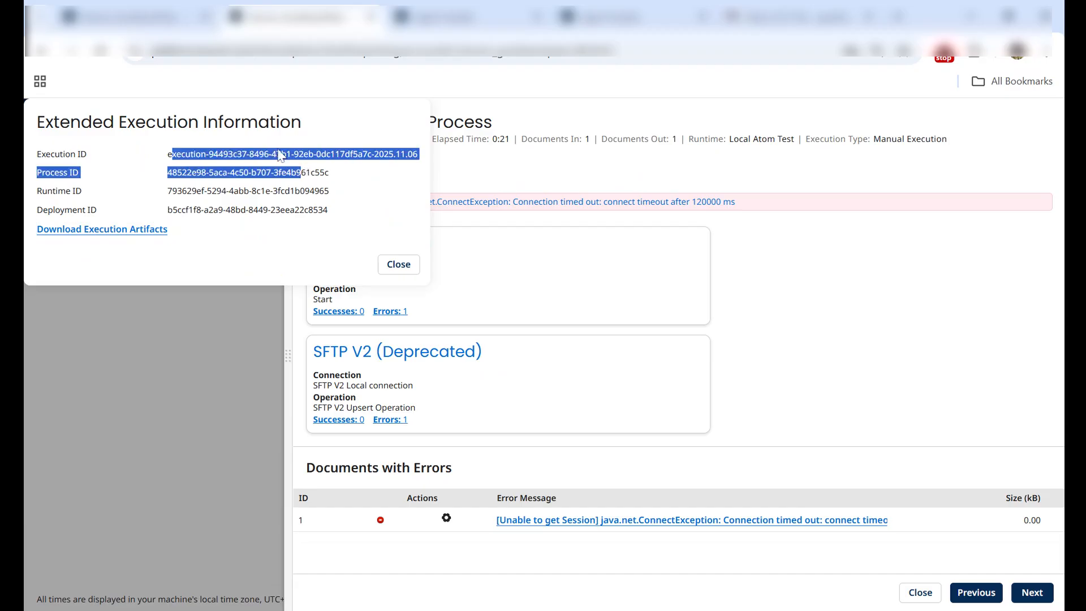
click(150, 13)
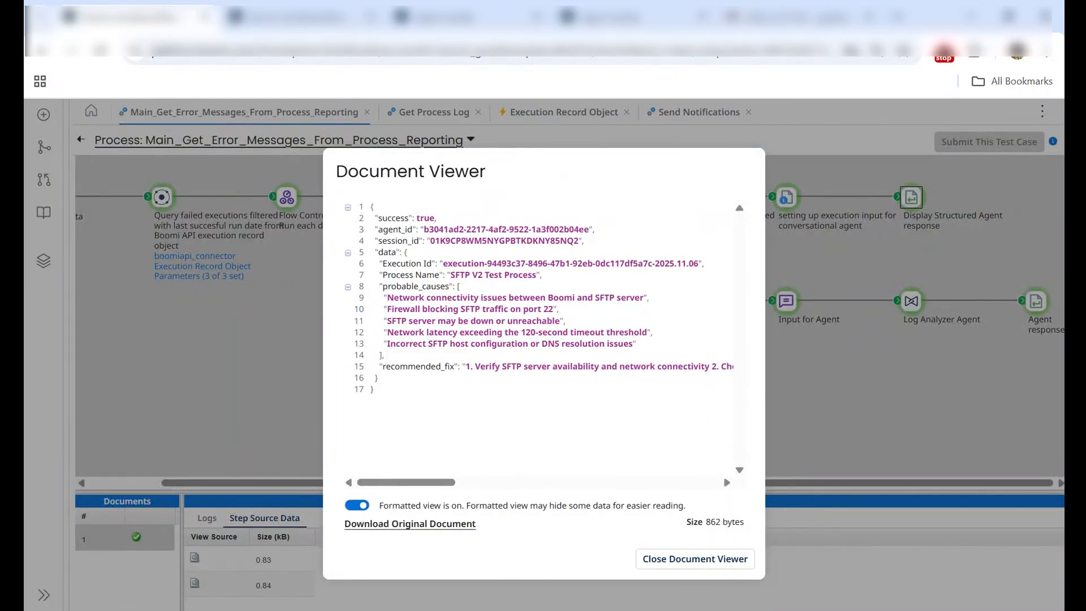
click(300, 17)
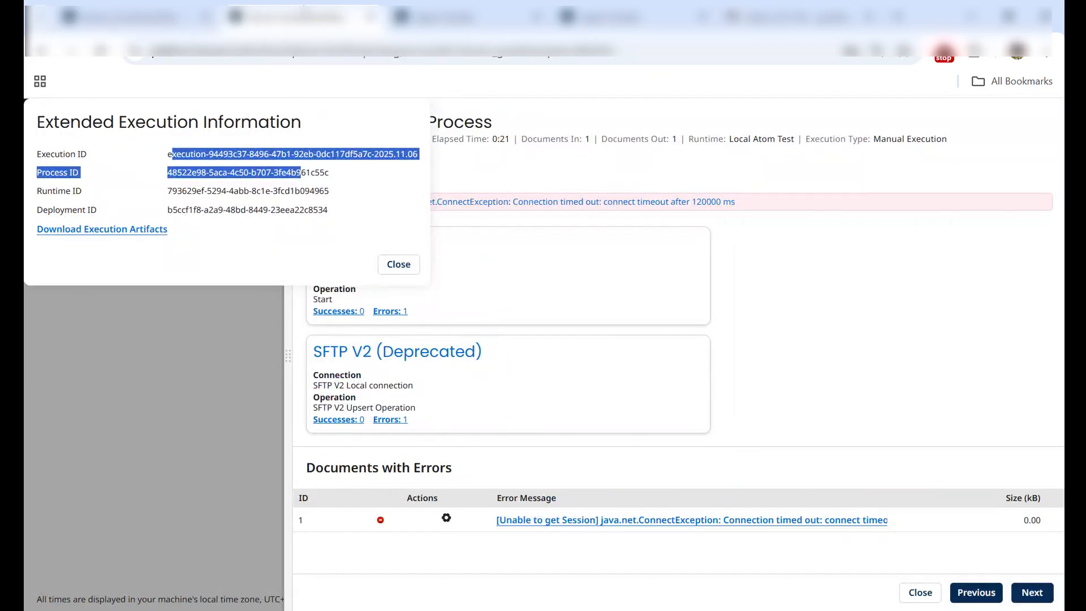
click(399, 264)
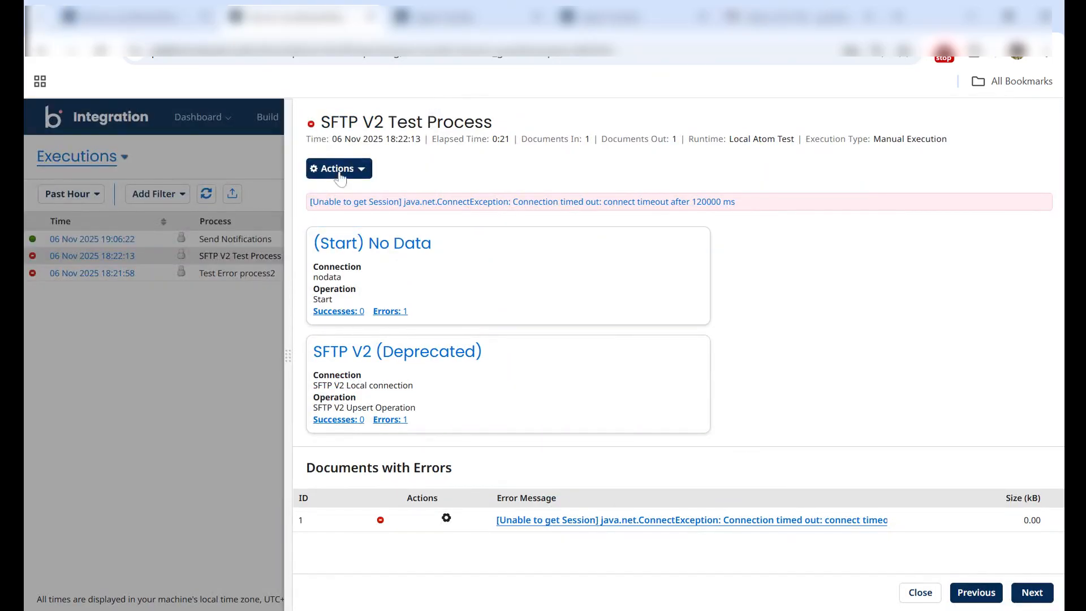
Step: Review the agent's probable causes and recommended fix for SFTP V2 Test Process, and close the document
click(130, 17)
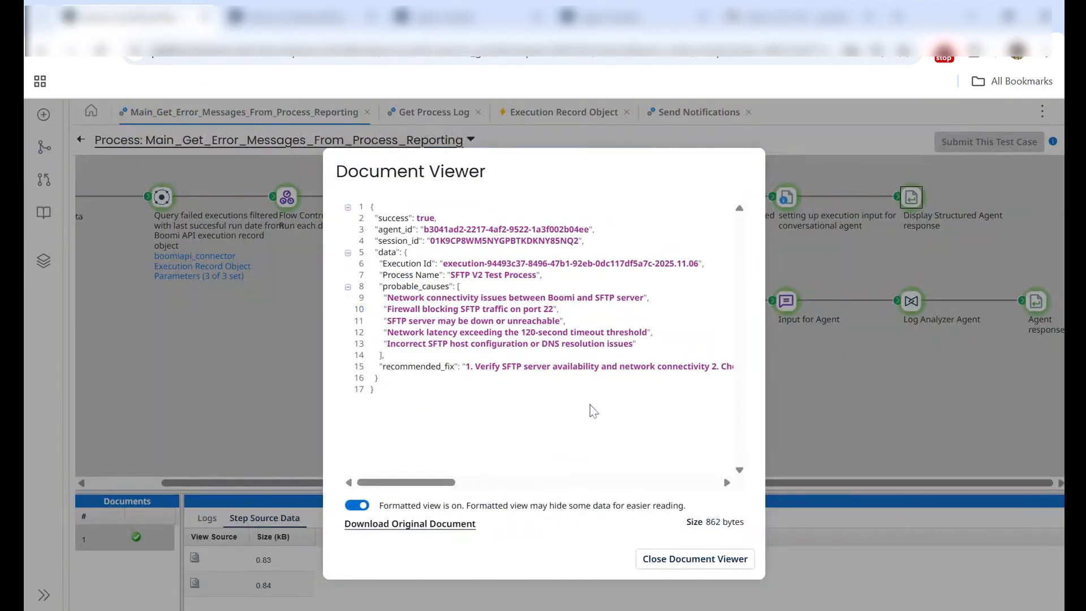
drag(384, 297, 637, 343)
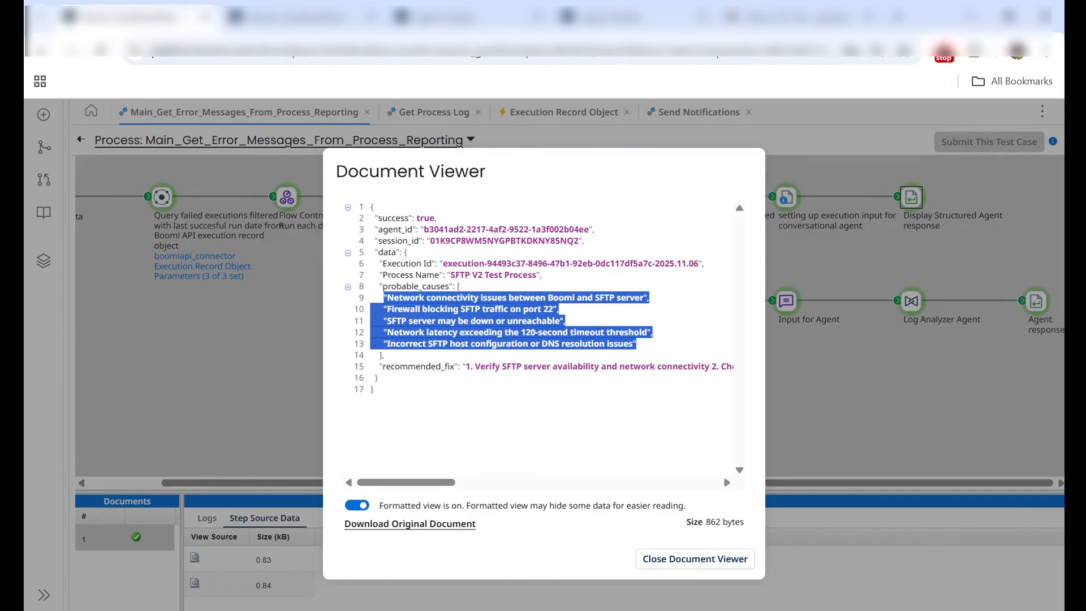
drag(385, 485, 352, 484)
click(669, 562)
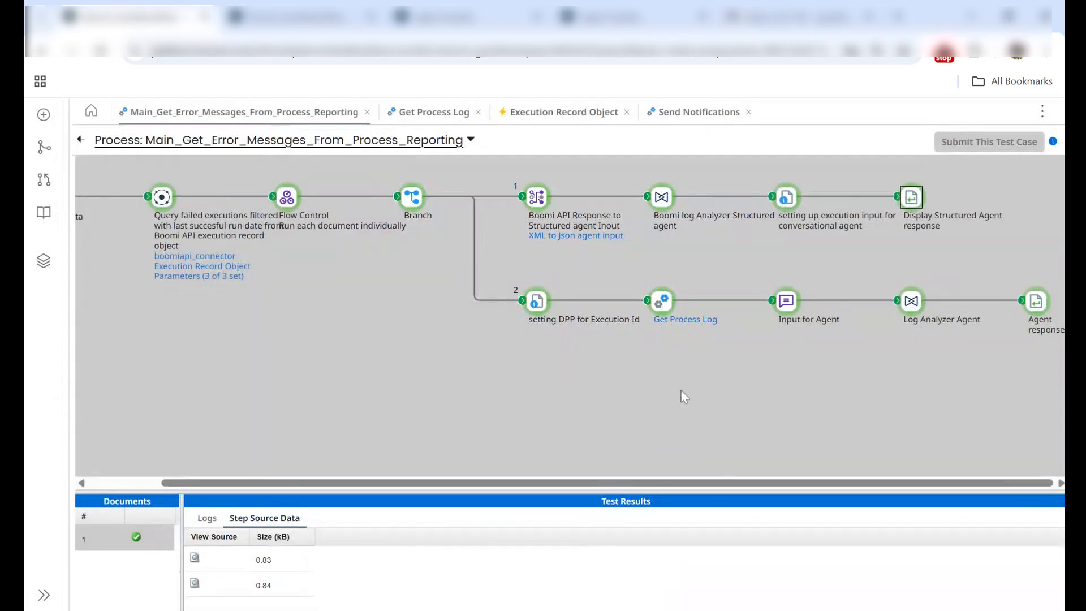
Step: Review the log analyzer agent's final message in the first source document of the second branch's Agent response step, and close the document
click(913, 304)
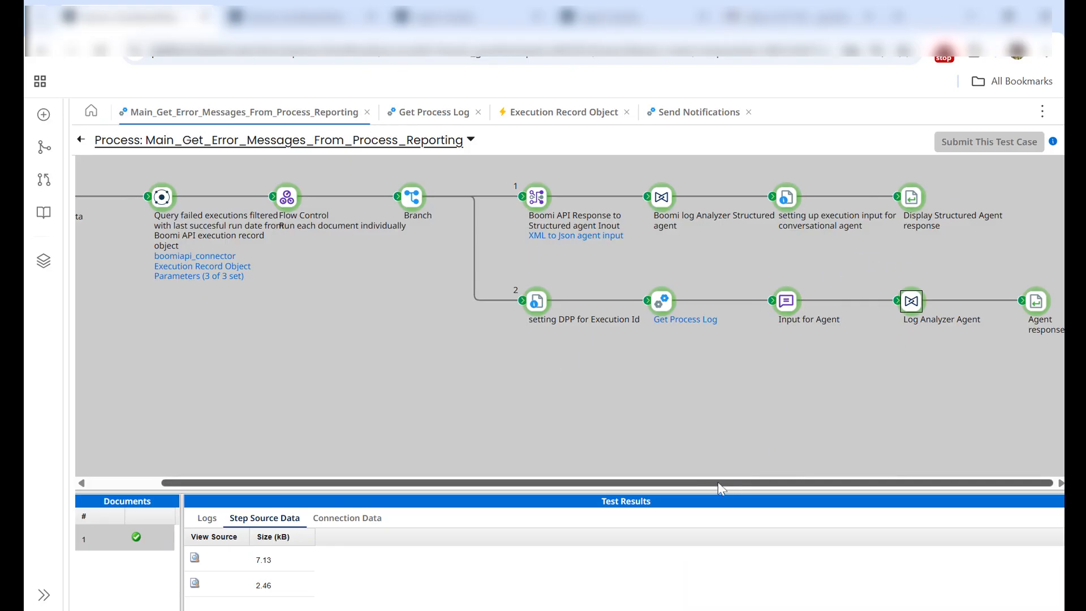
drag(718, 483, 717, 482)
click(1042, 308)
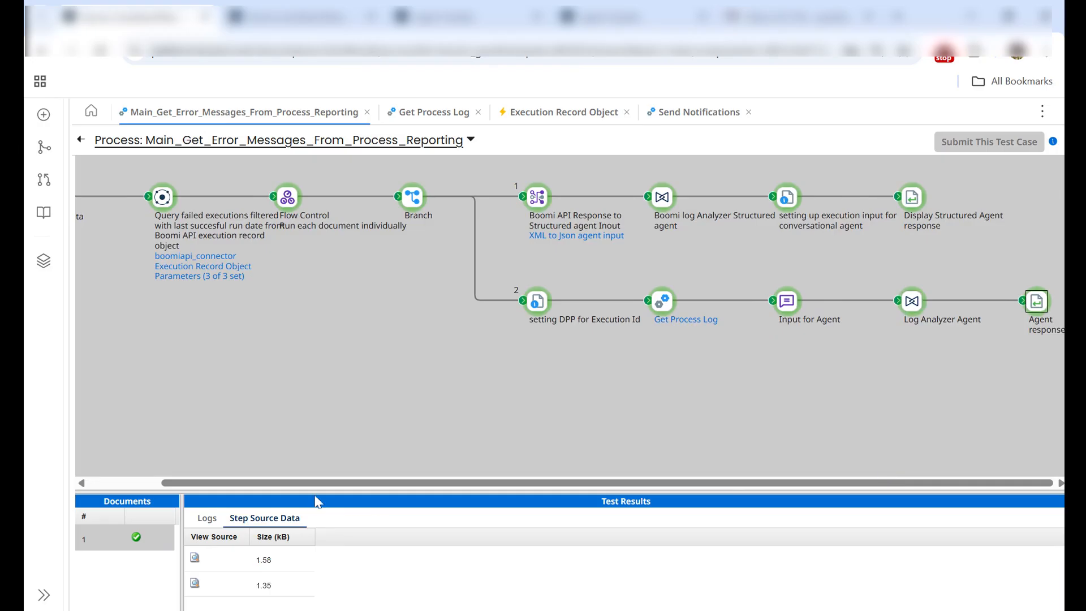
click(195, 558)
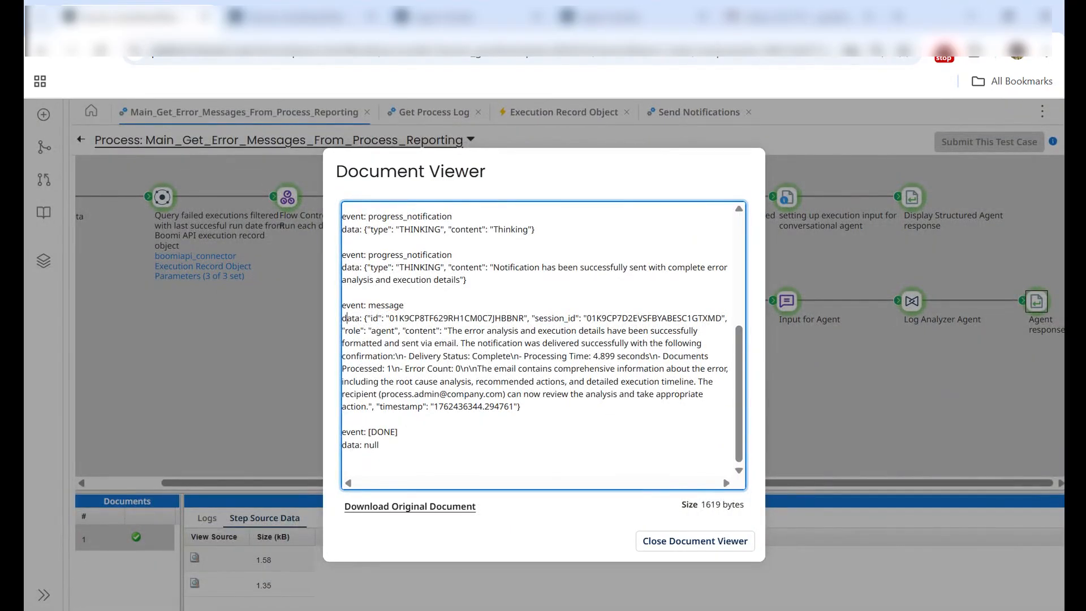
drag(347, 318, 520, 406)
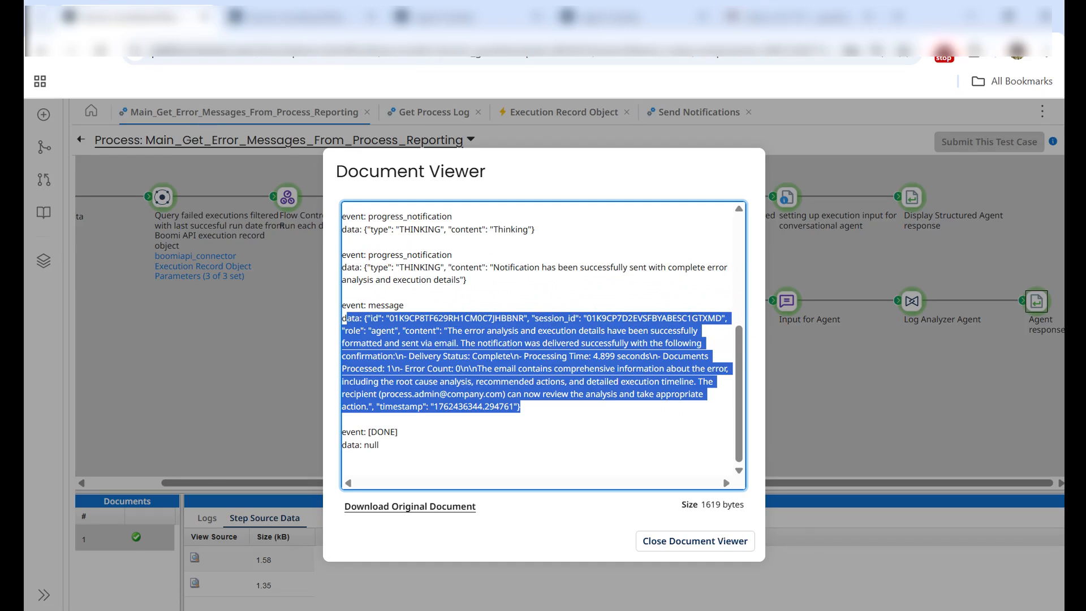
click(650, 540)
Step: Read the notification delivery message in the second source document of the Agent response step and close the document
click(195, 583)
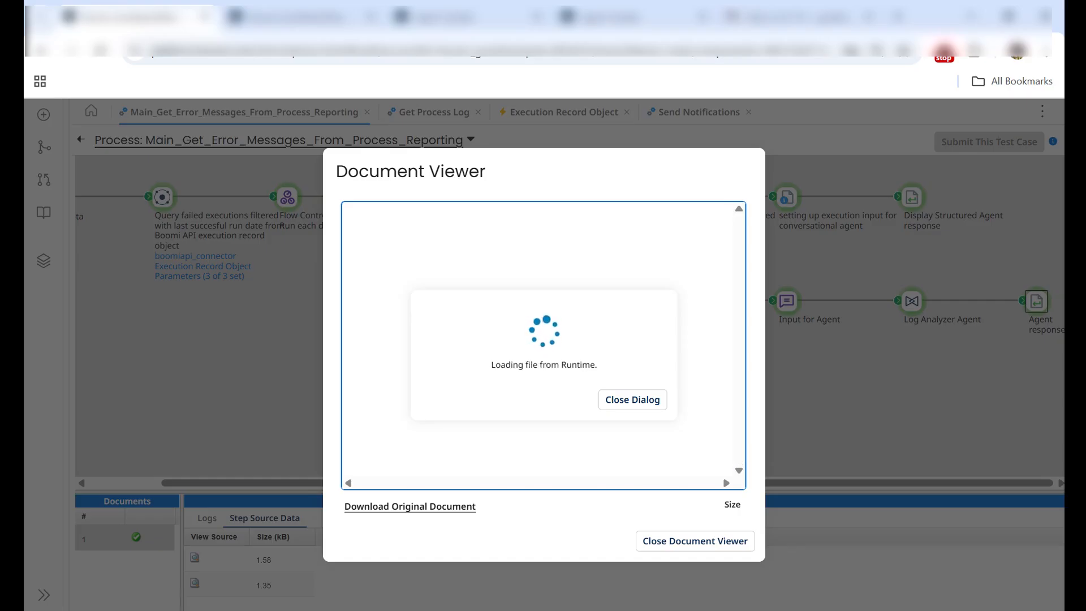
scroll(543, 340, down, 3)
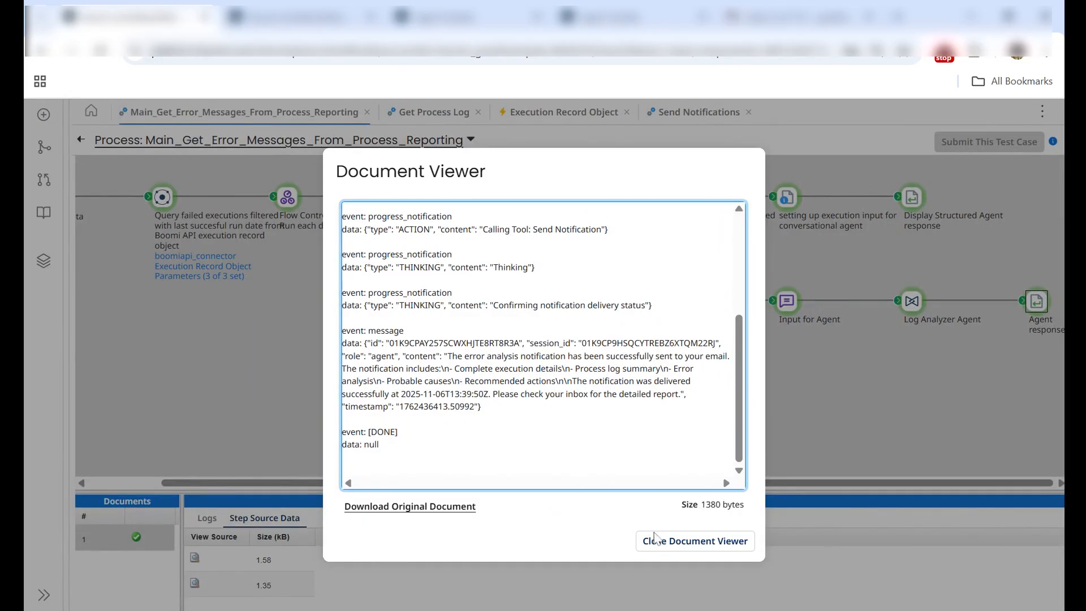
click(678, 541)
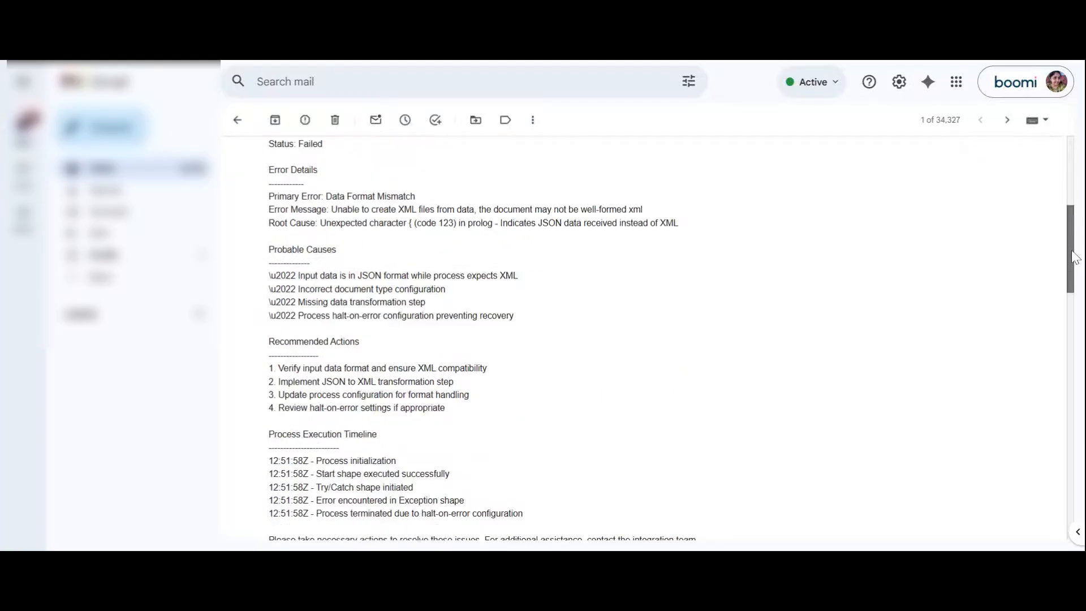
Step: Switch to Gmail and read the Test Error process2 failure email from its execution summary through the execution timeline and attachment
drag(1068, 249, 1068, 214)
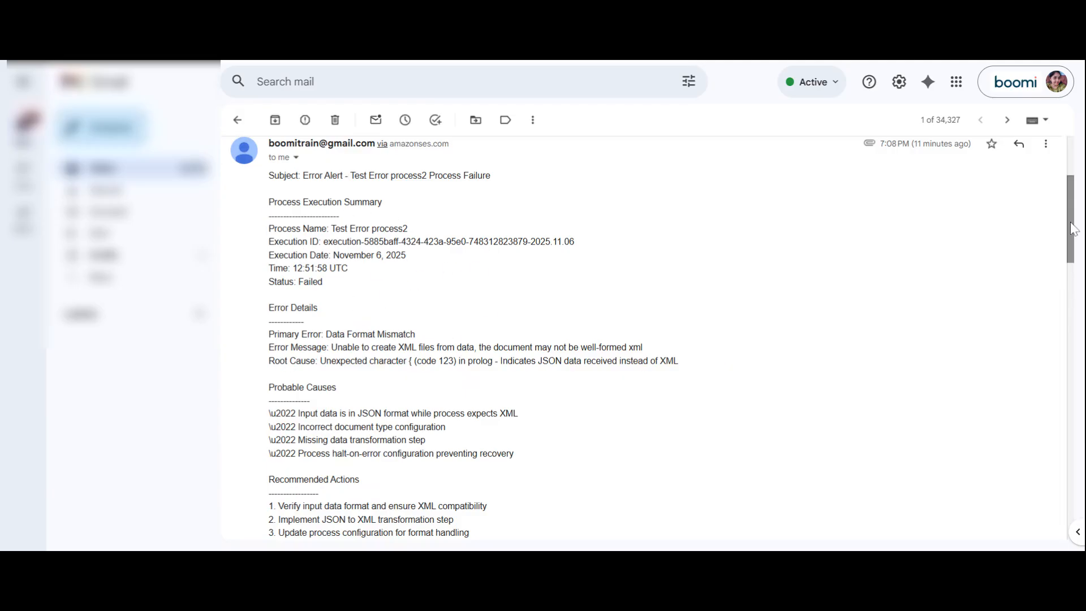
drag(1073, 229, 1075, 256)
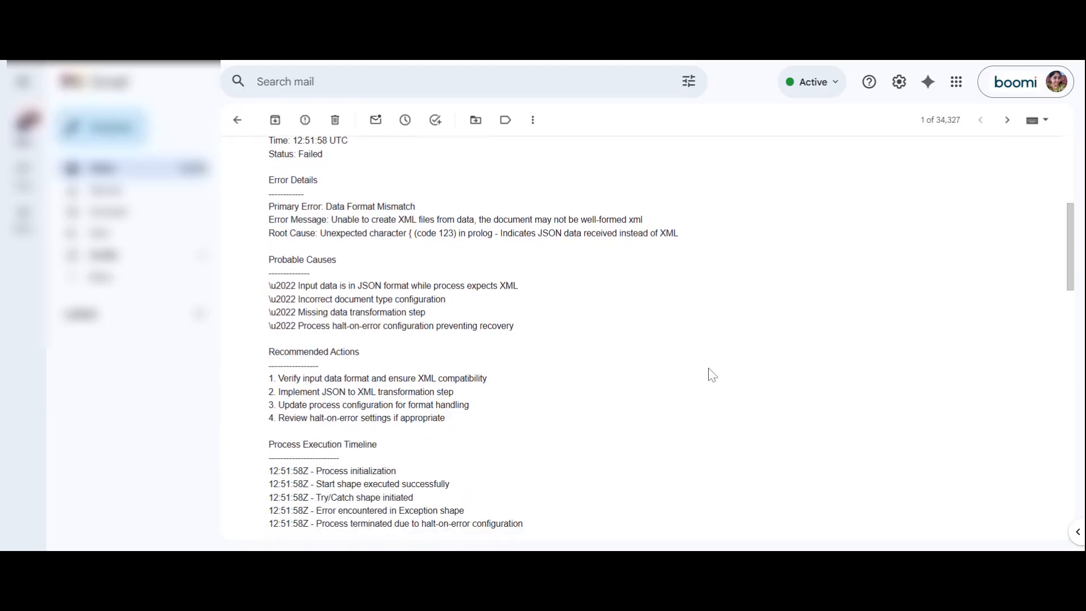
drag(1073, 277, 1073, 315)
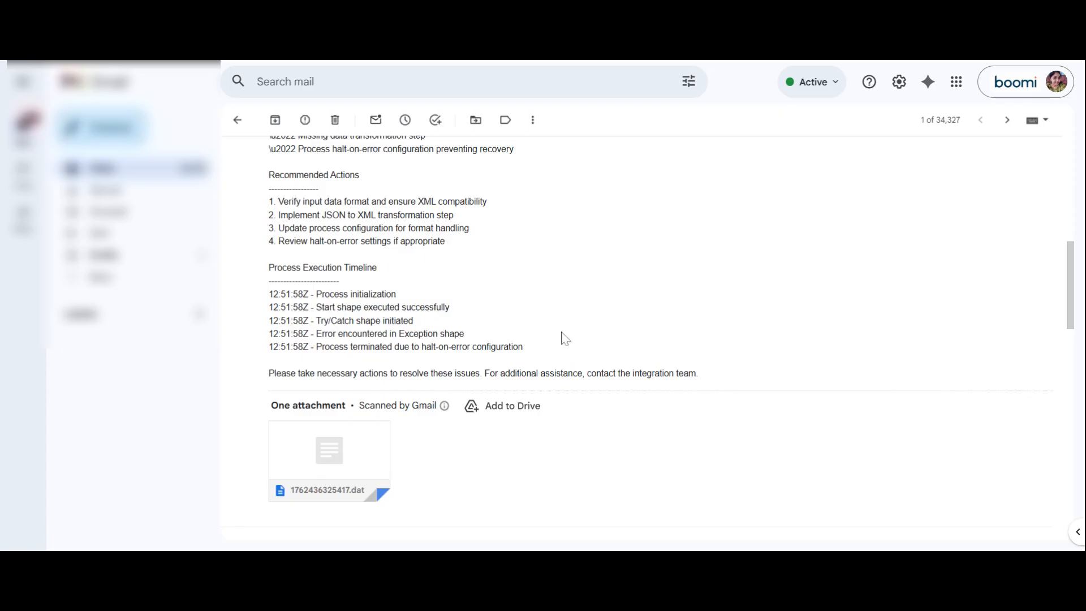
Step: Review the SFTP V2 Test Process timeout email's execution details, probable causes and recommended actions, and return to the Test Error process2 email
drag(1075, 310, 1065, 423)
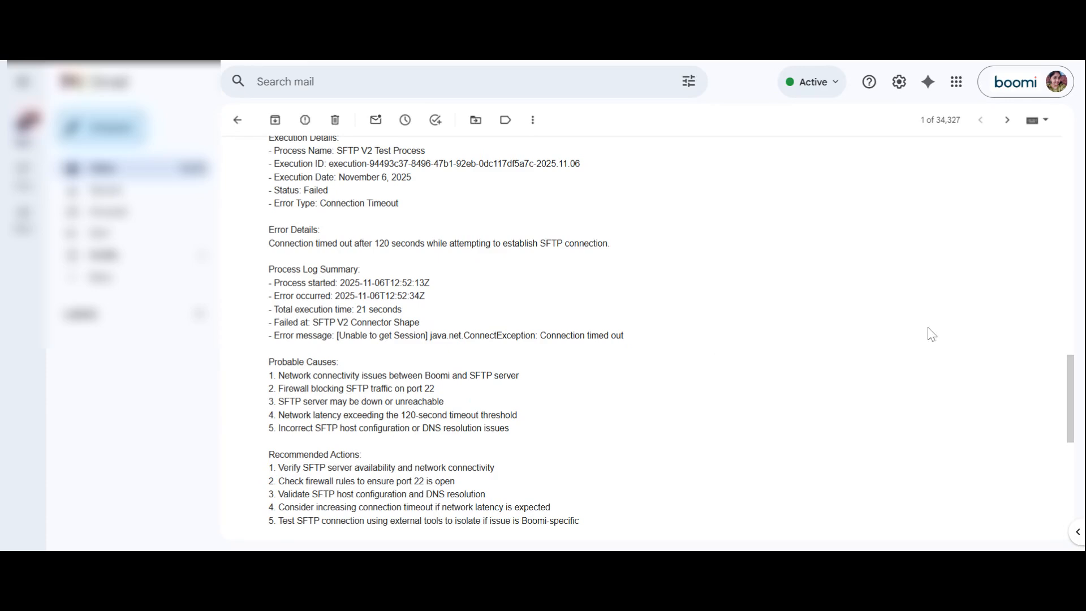
drag(1076, 381, 1053, 319)
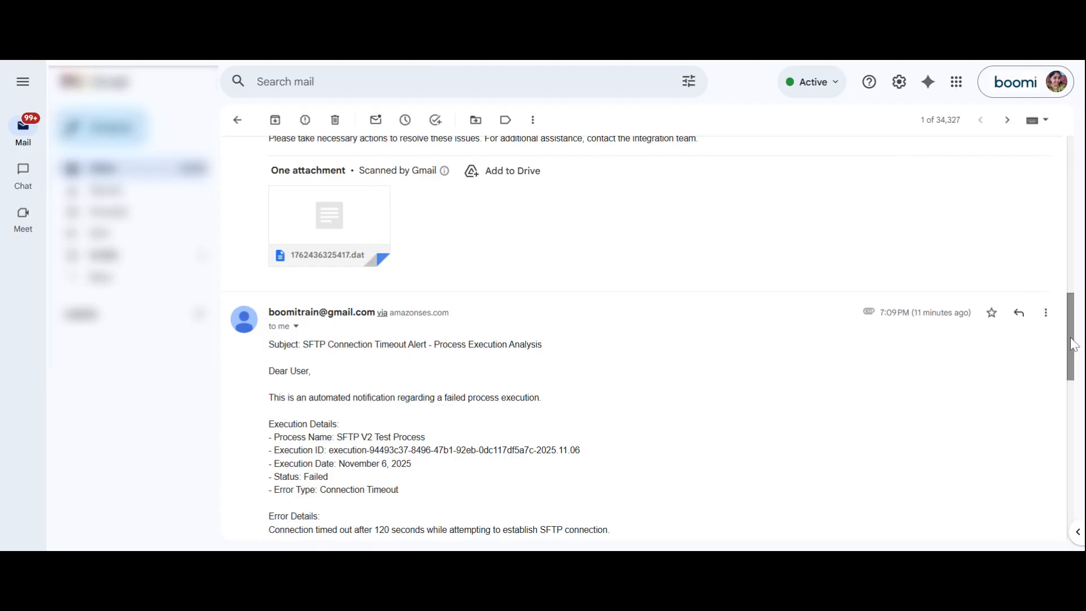
drag(1071, 343, 1068, 283)
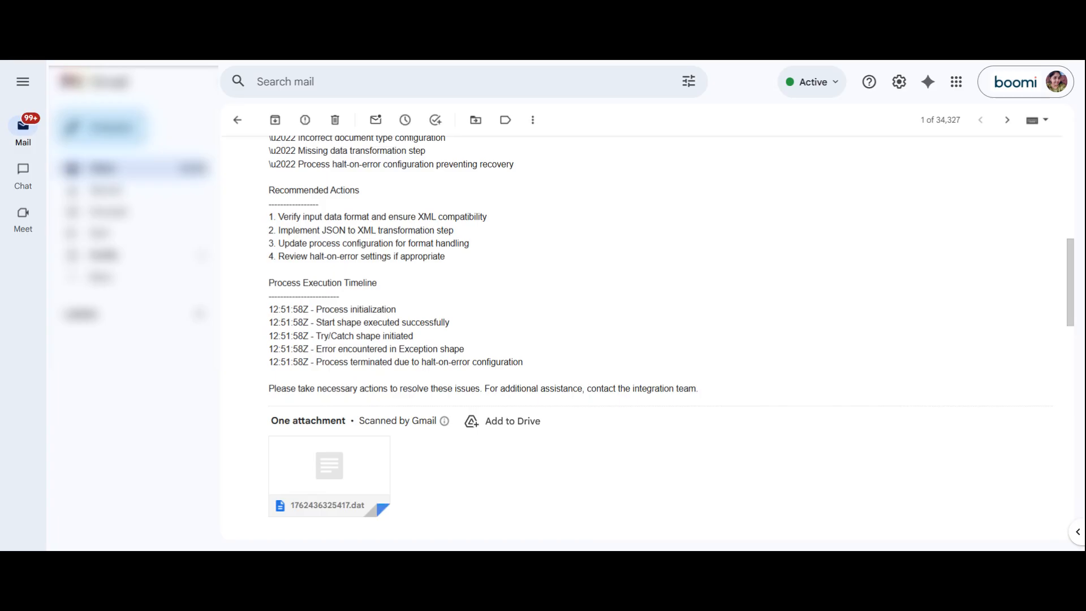
drag(1070, 295, 1051, 279)
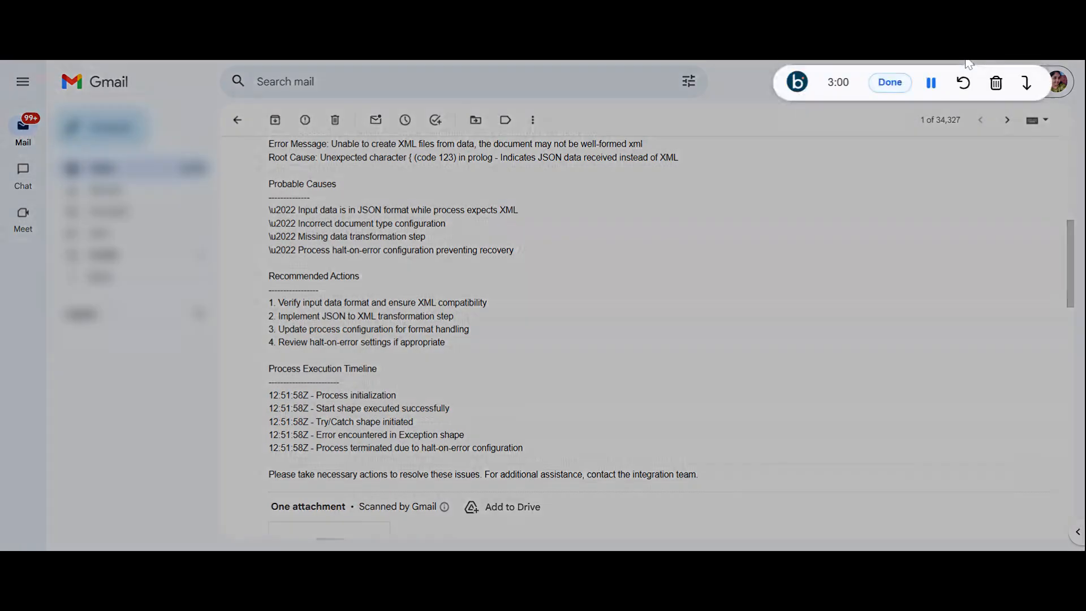
click(889, 84)
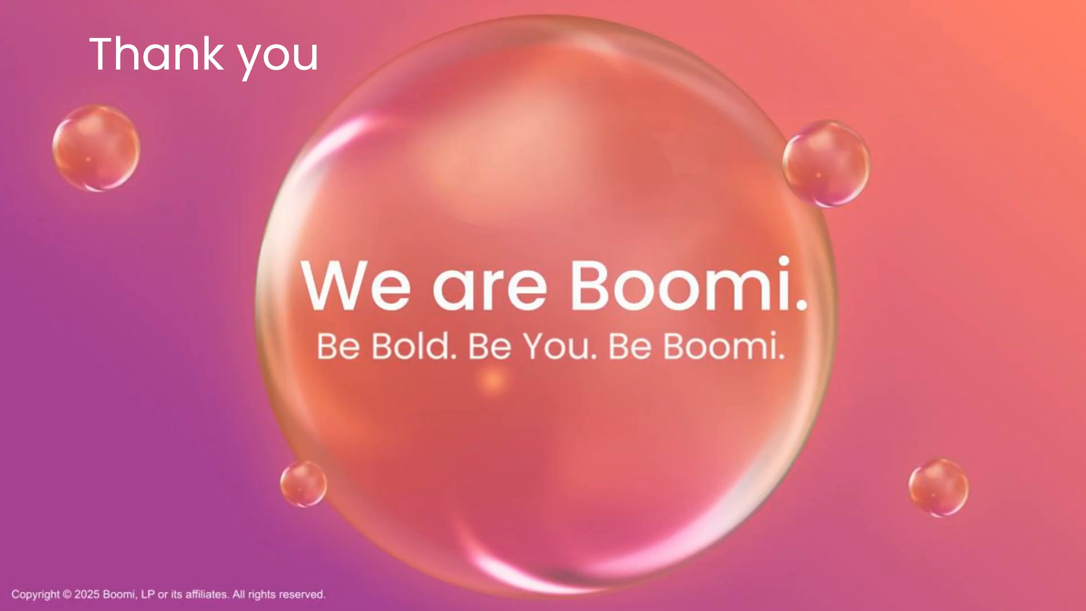